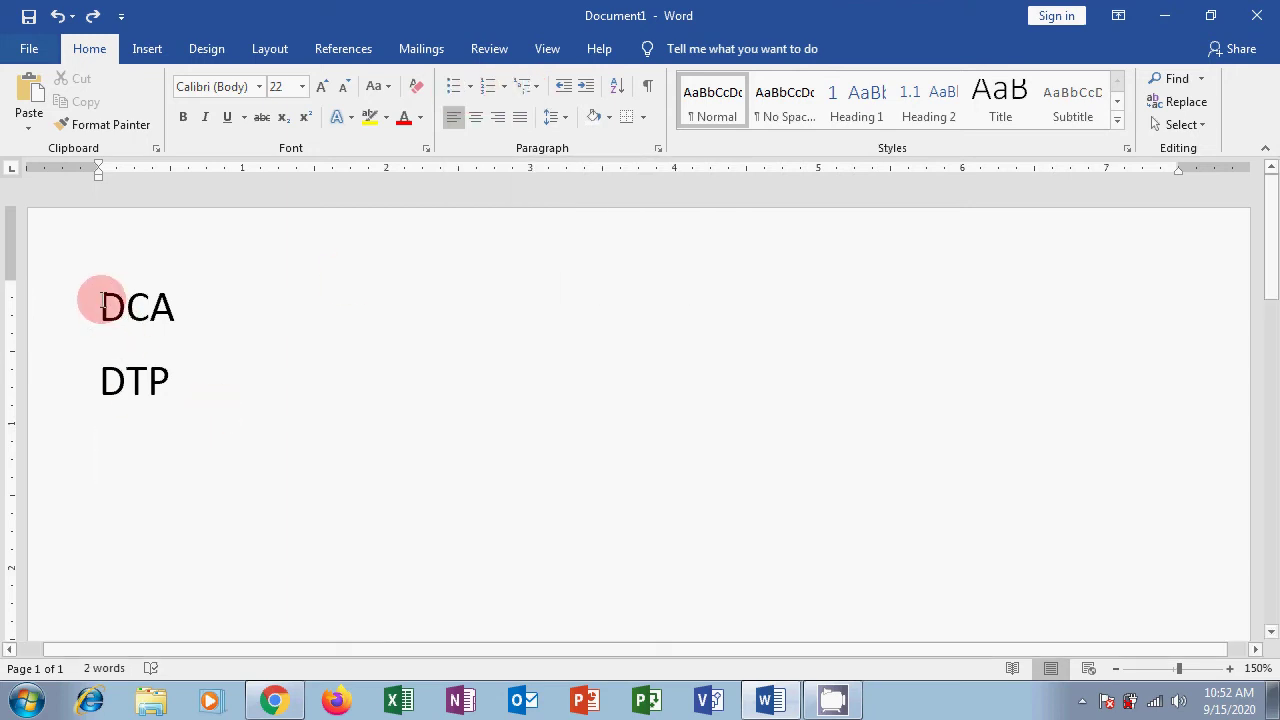
- Drag across the DCA and DTP lines to select both at once
drag(106, 308, 172, 384)
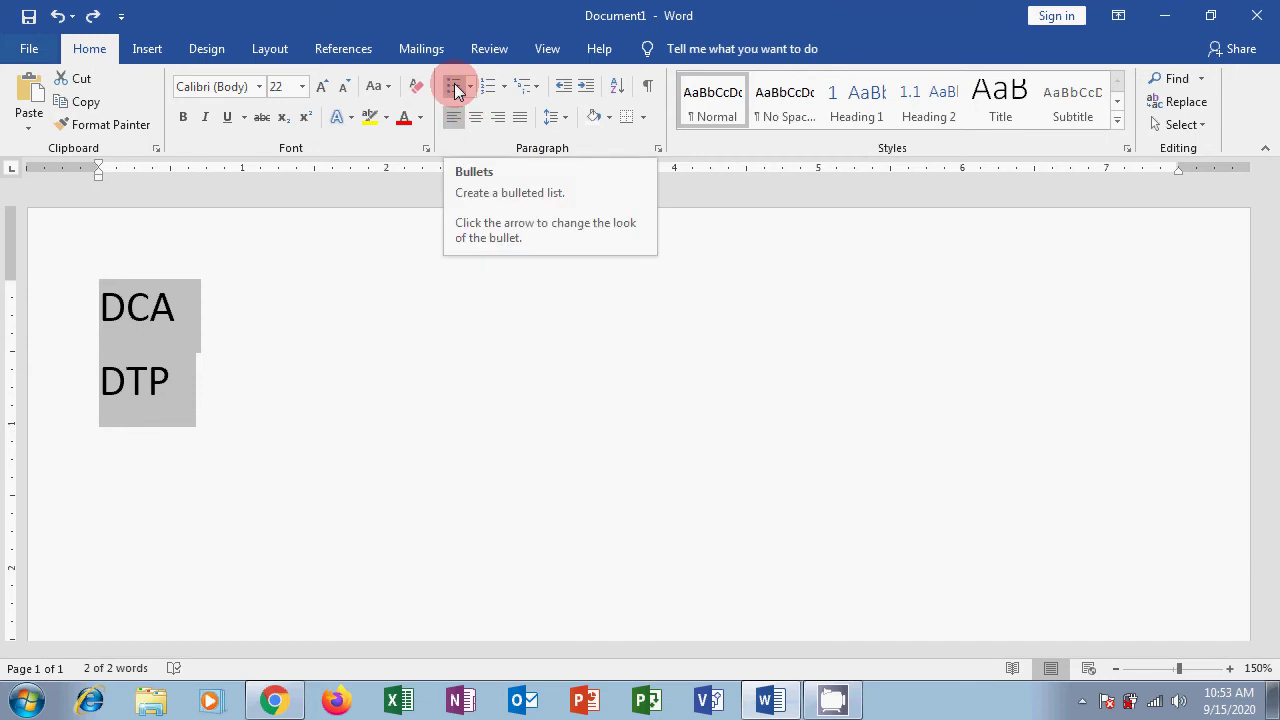
- Apply check-mark bullets from the Bullets dropdown to the DCA and DTP lines
click(201, 358)
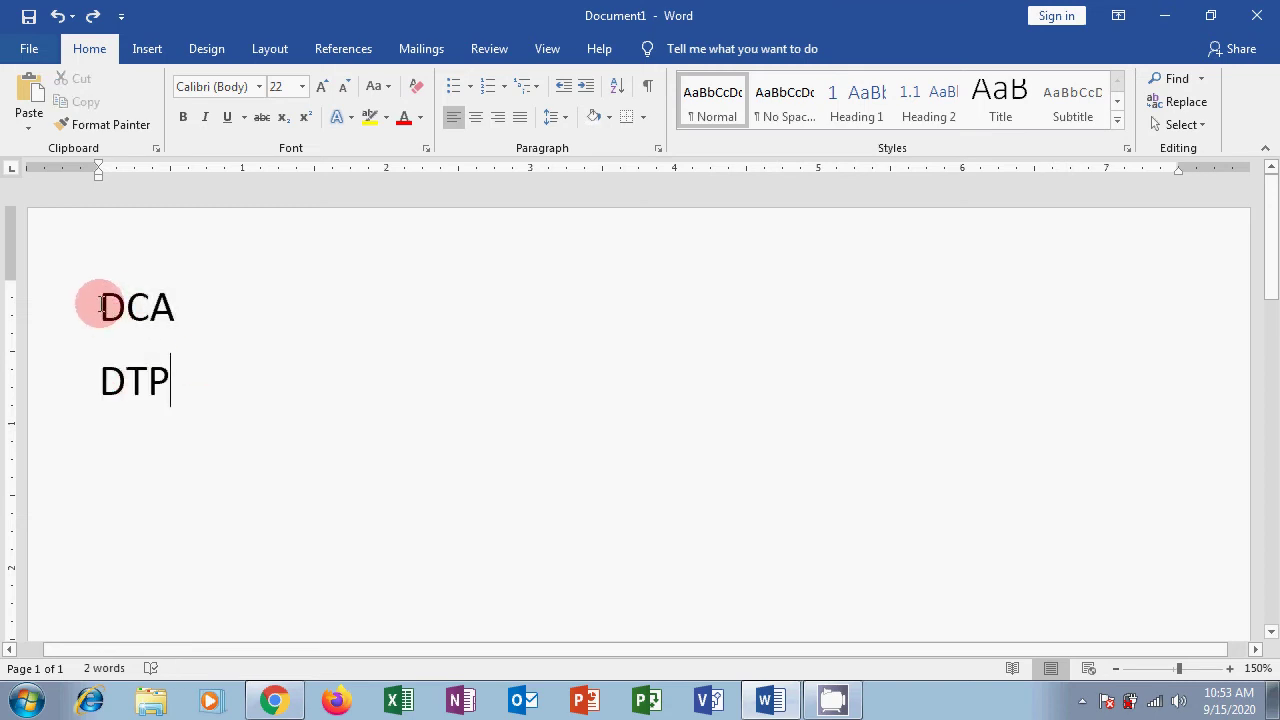
drag(101, 305, 170, 390)
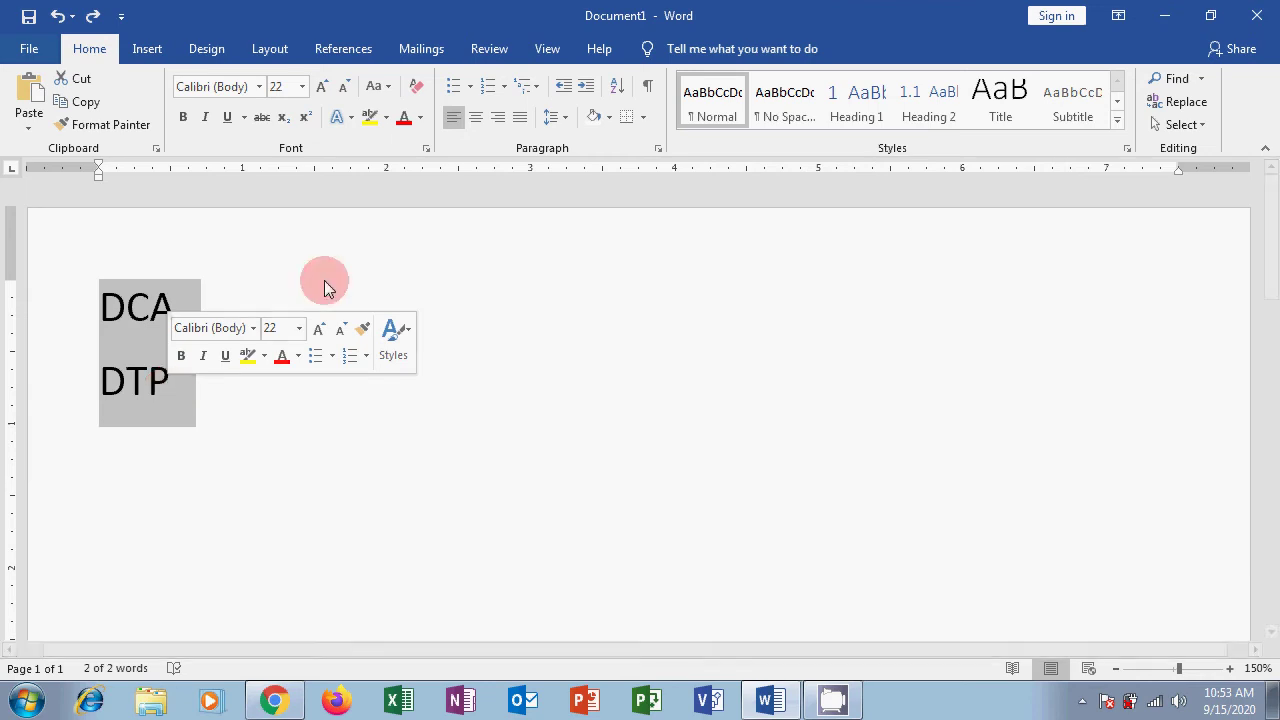
click(468, 88)
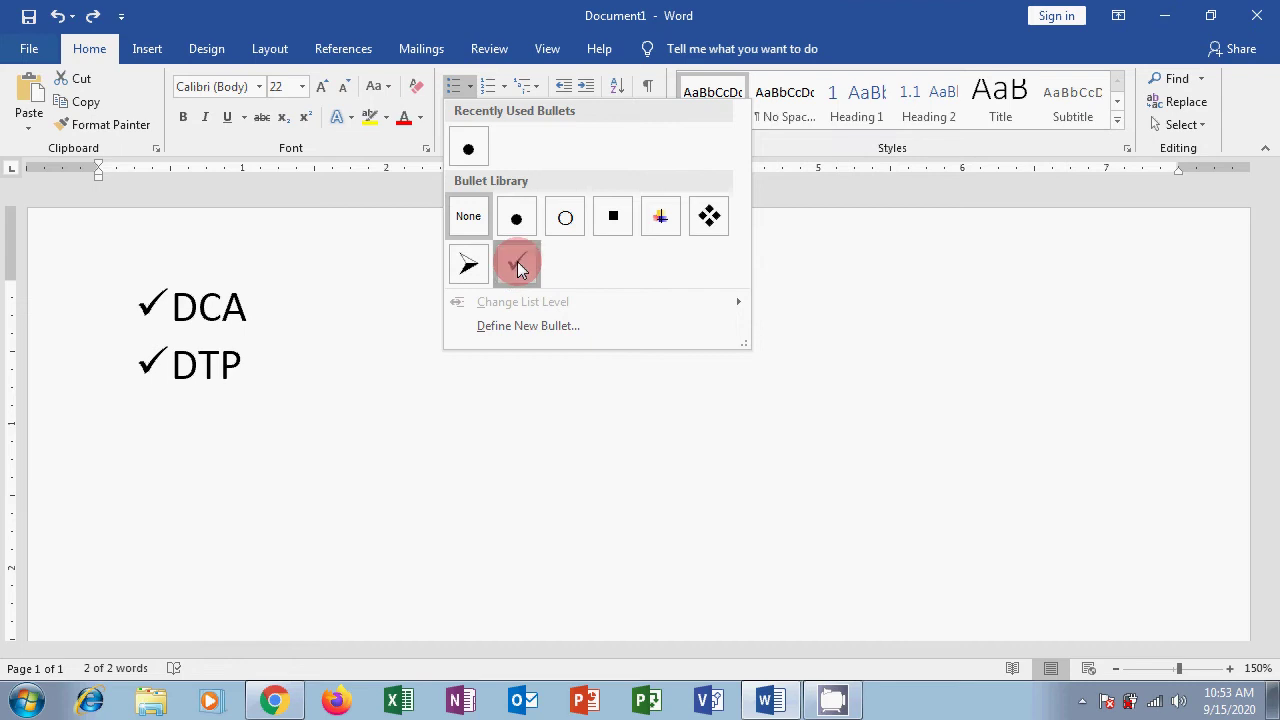
click(518, 265)
click(326, 405)
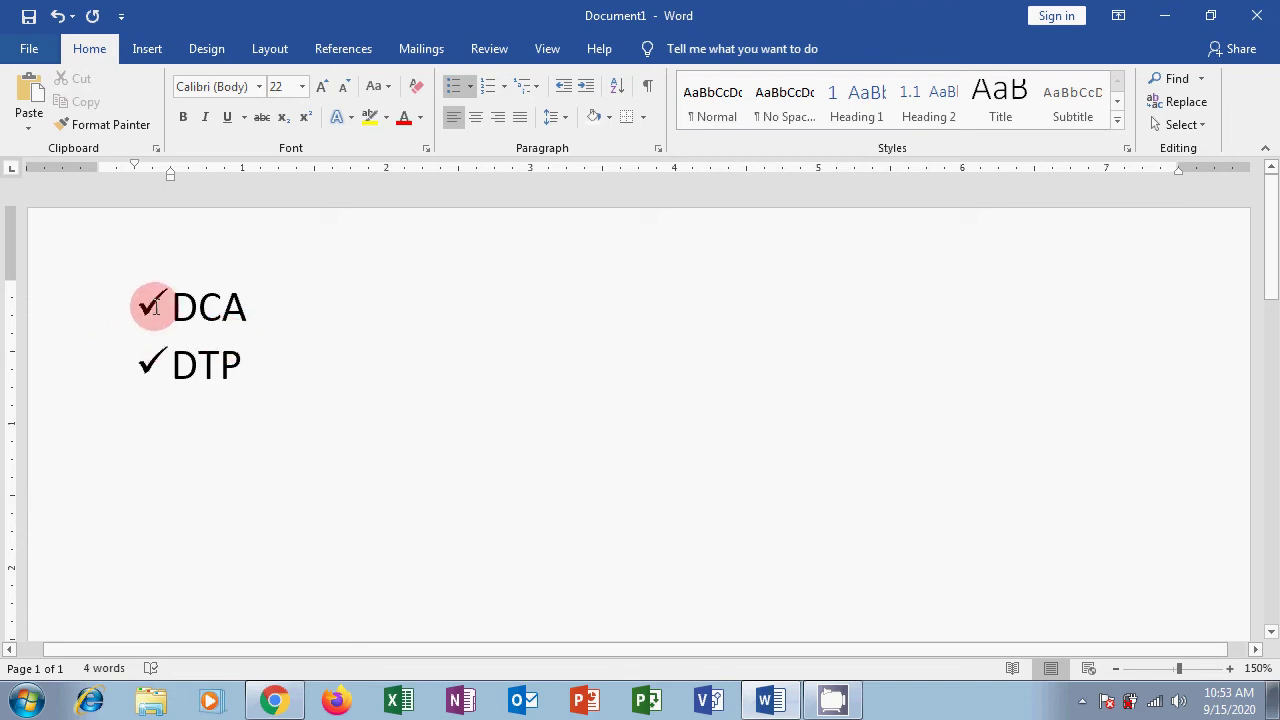
- Select the DCA/DTP list and preview arrow bullets from the Bullet Library
drag(163, 304, 250, 372)
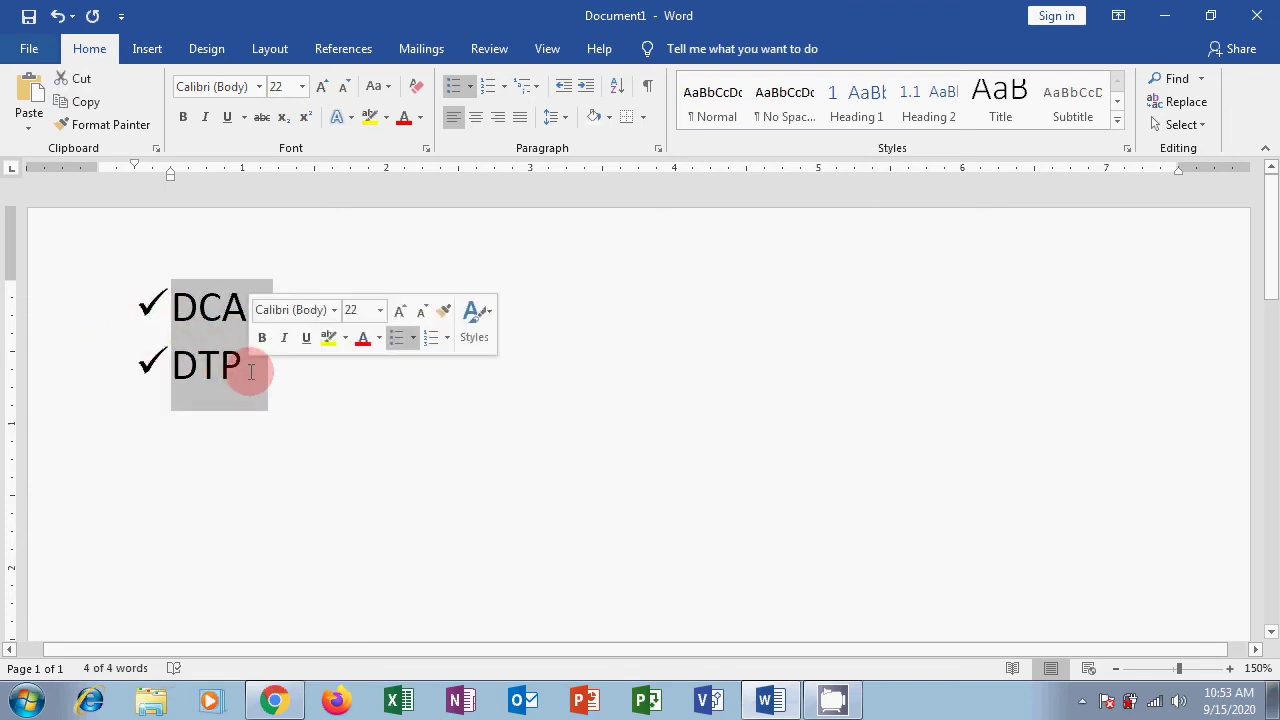
click(472, 87)
click(466, 264)
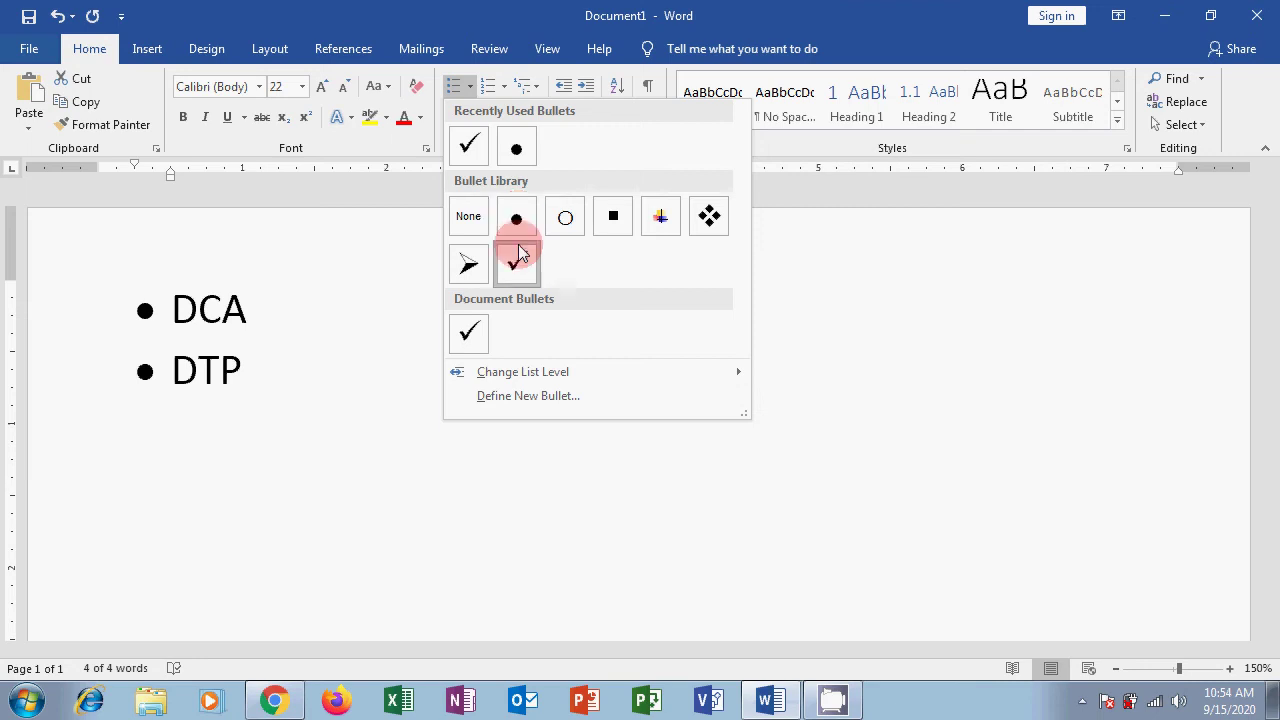
mouse_move(563, 376)
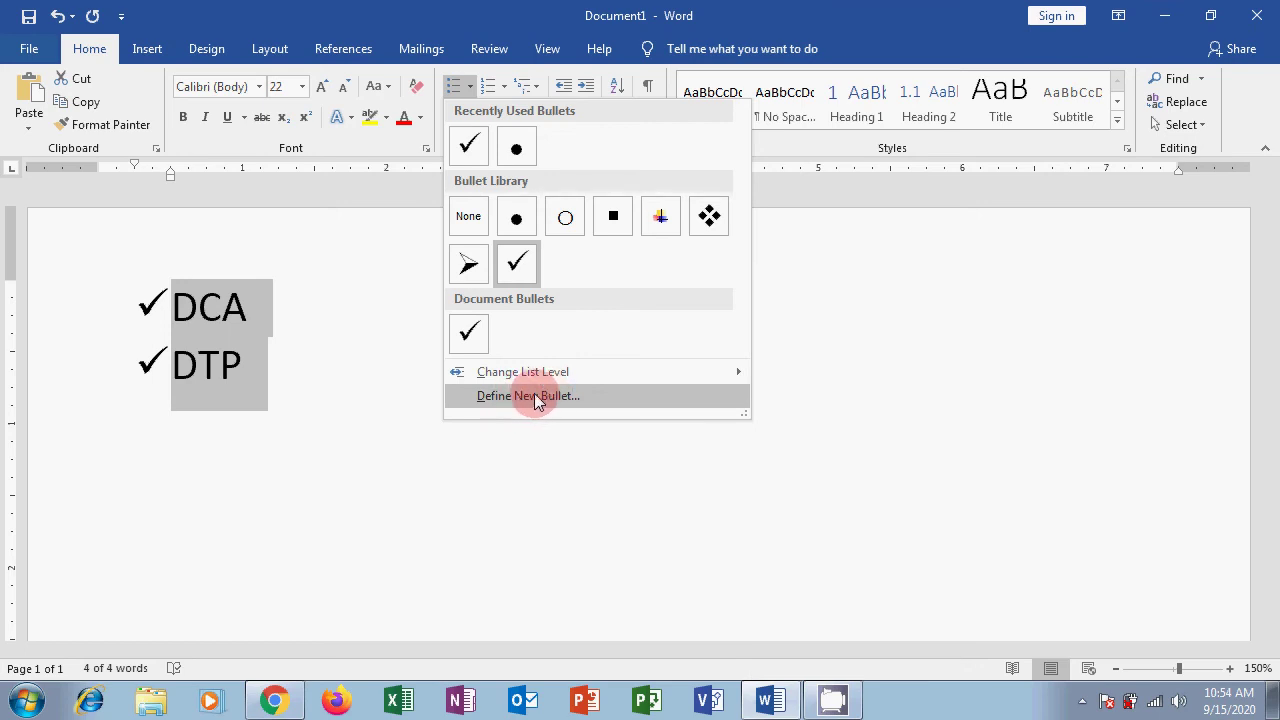
- Define a new bullet using the Wingdings shadowed box symbol (code 114)
click(547, 396)
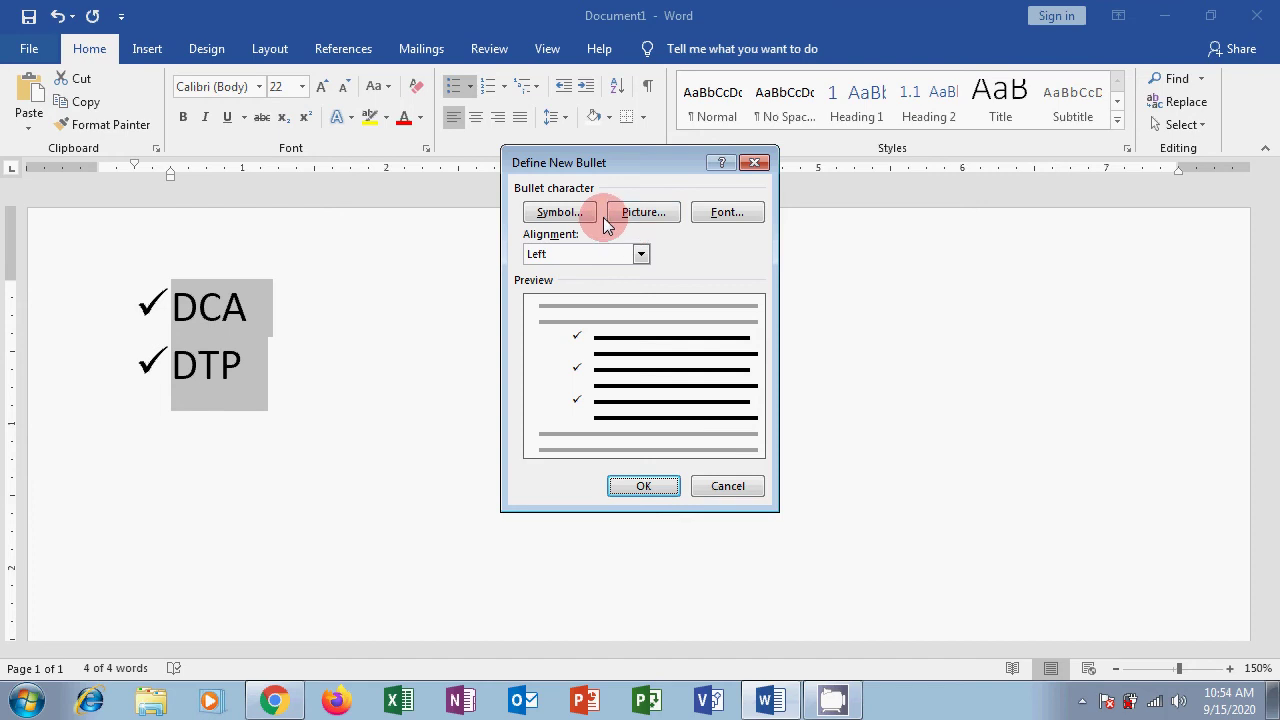
click(575, 218)
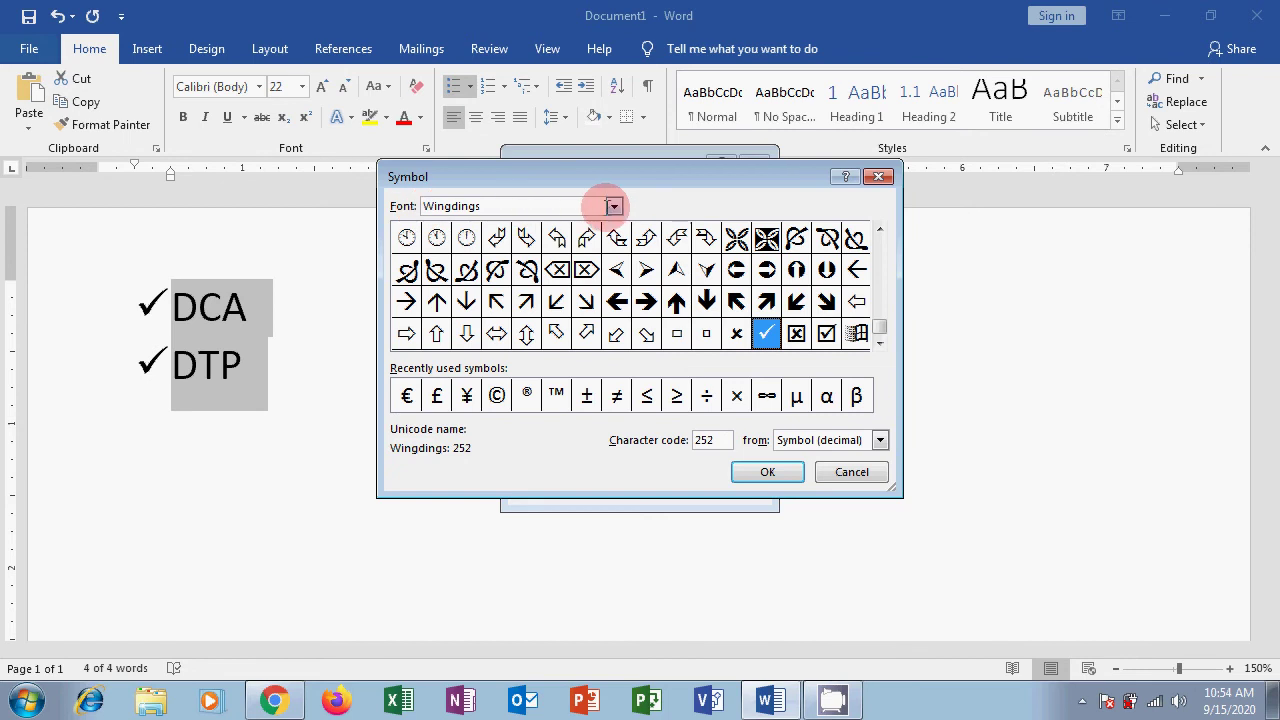
click(614, 206)
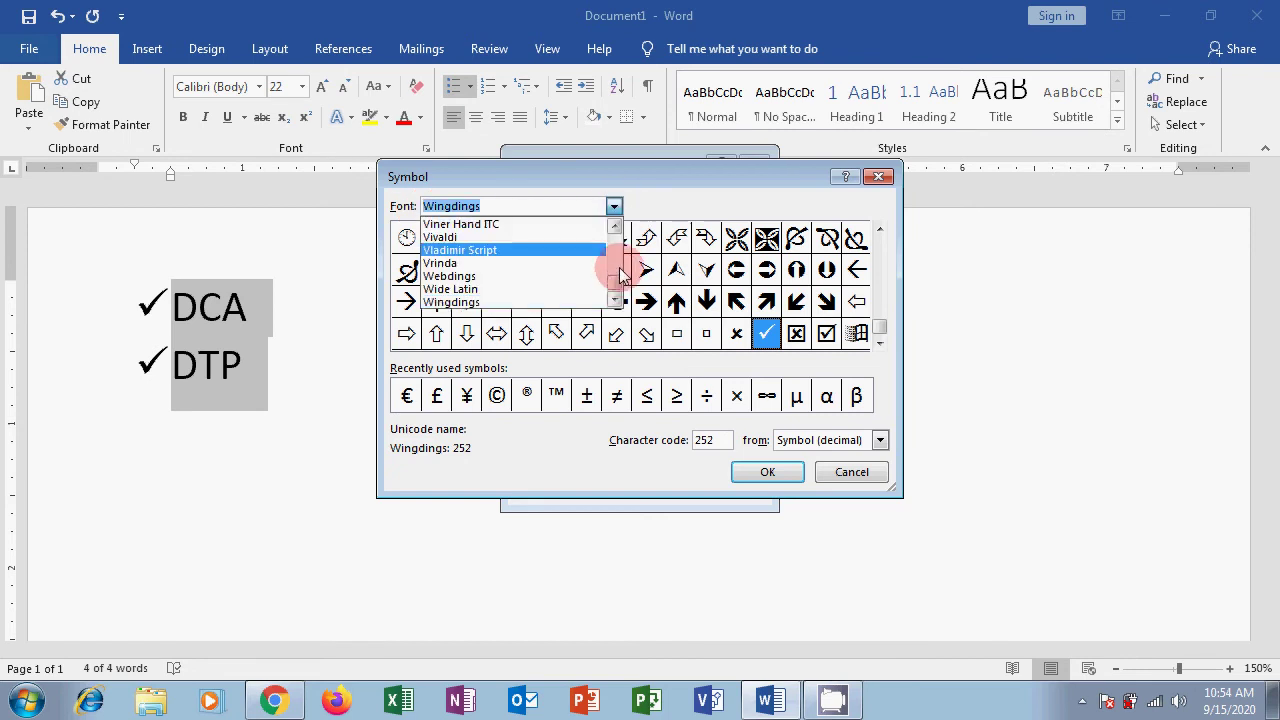
click(517, 302)
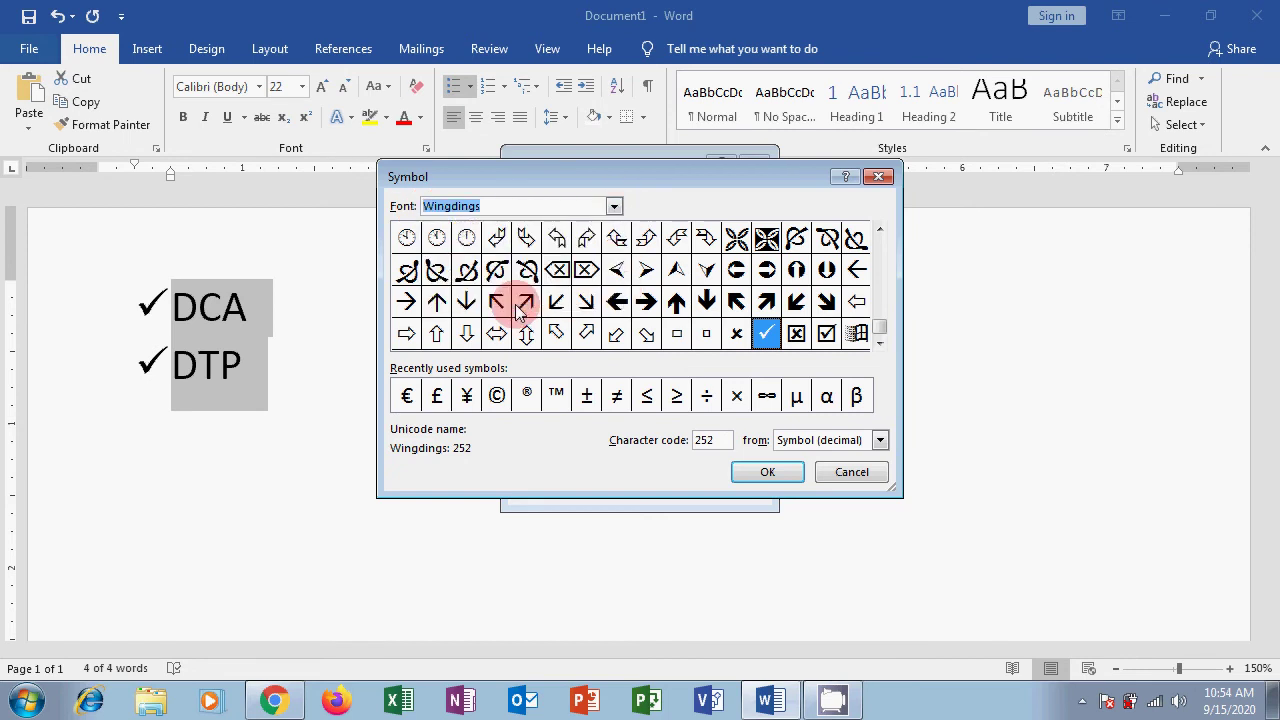
drag(879, 334, 879, 290)
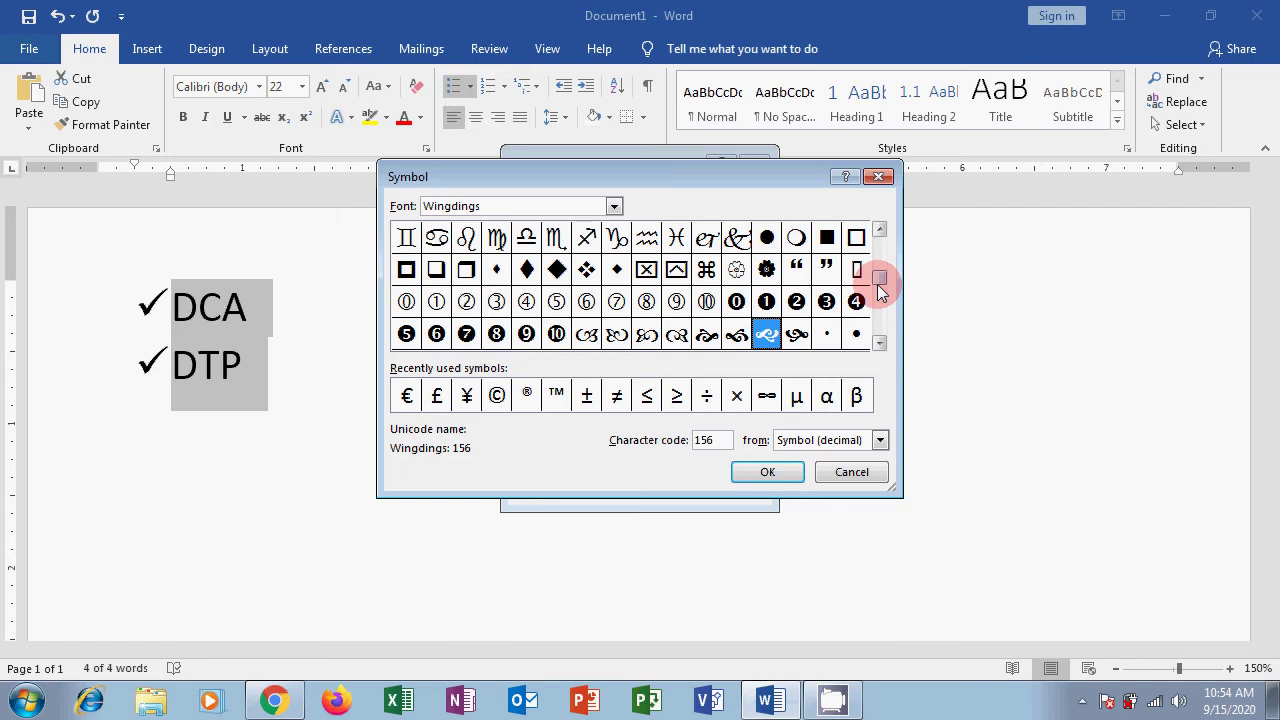
click(468, 272)
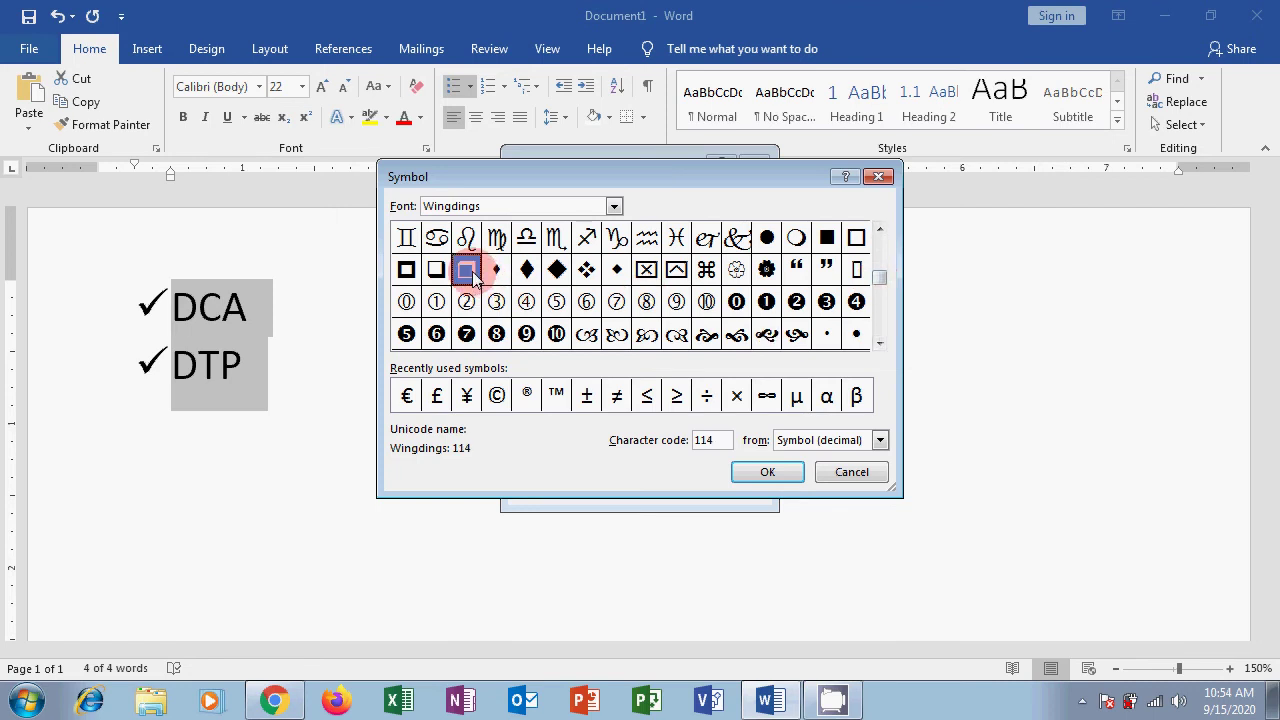
click(765, 469)
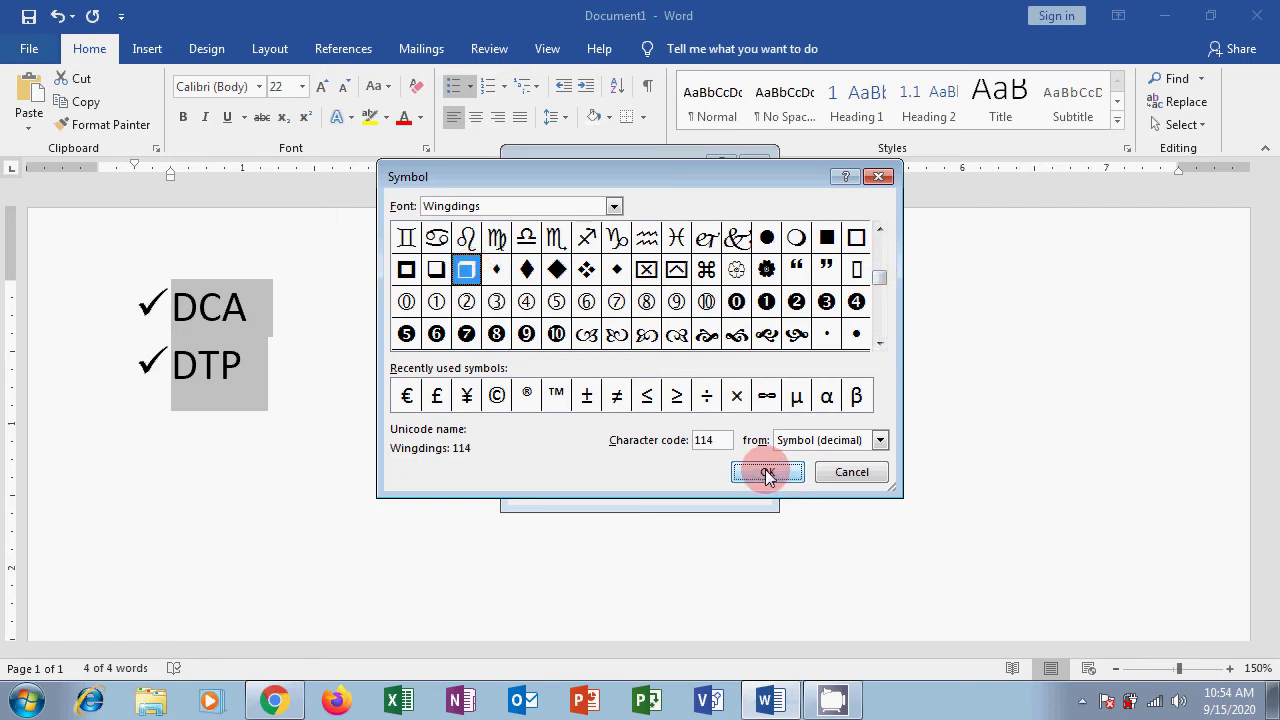
click(644, 486)
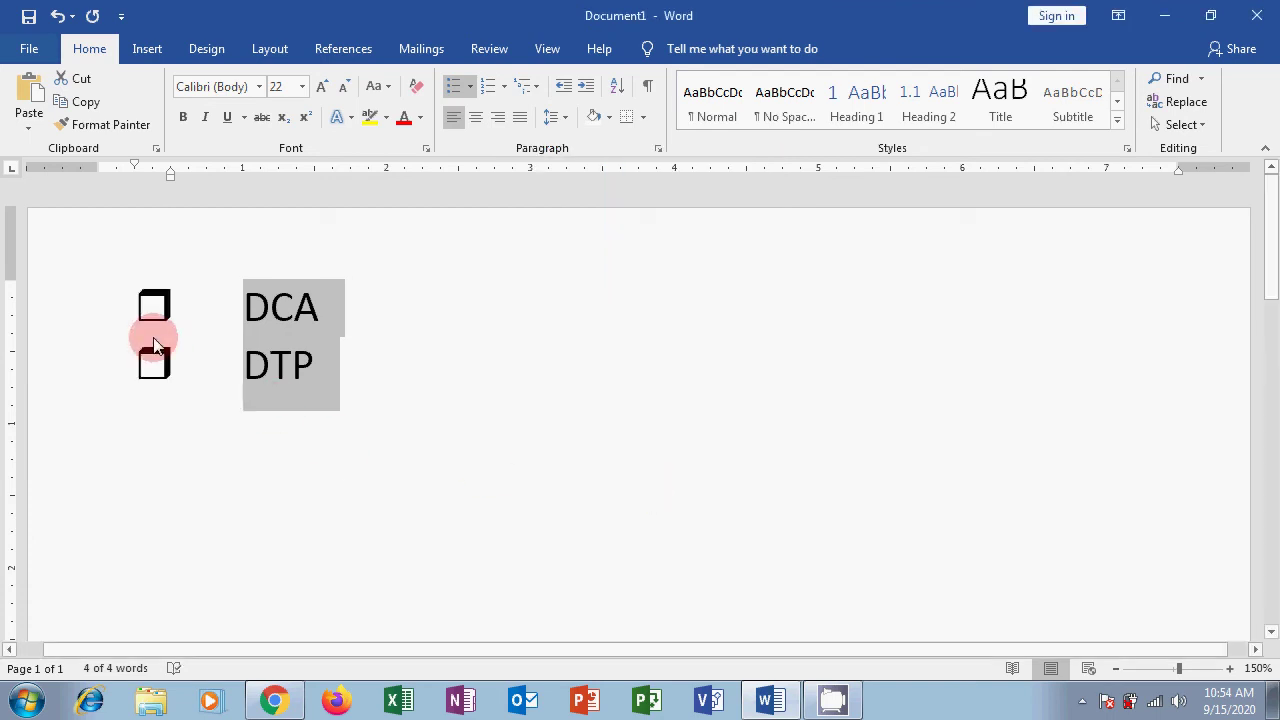
- Open Define New Bullet and try a picture bullet, then close the Insert Pictures window
click(472, 88)
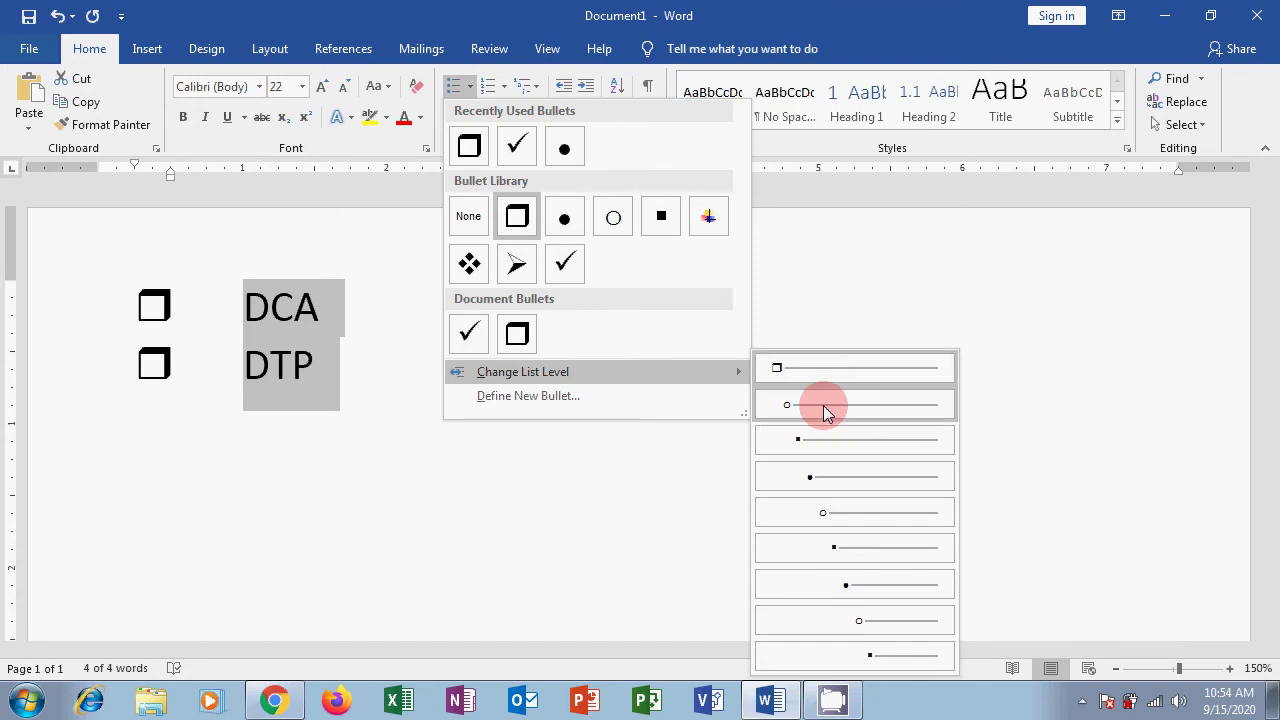
click(533, 396)
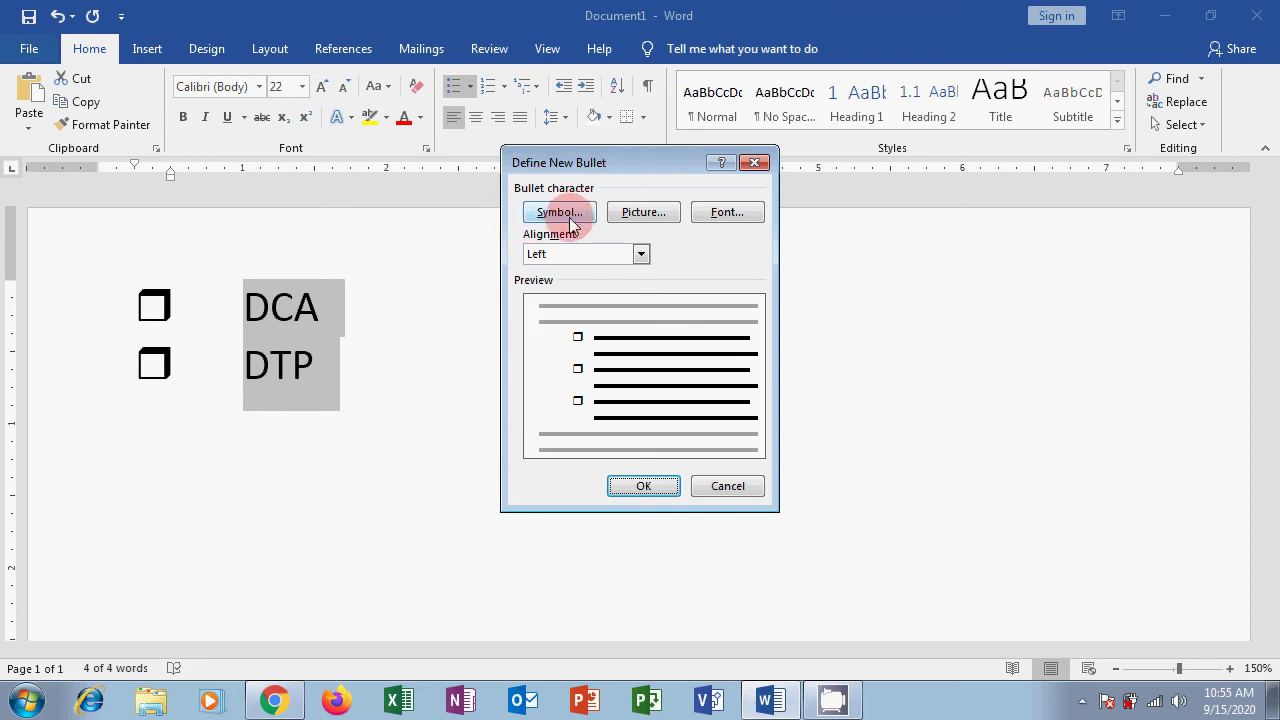
click(646, 212)
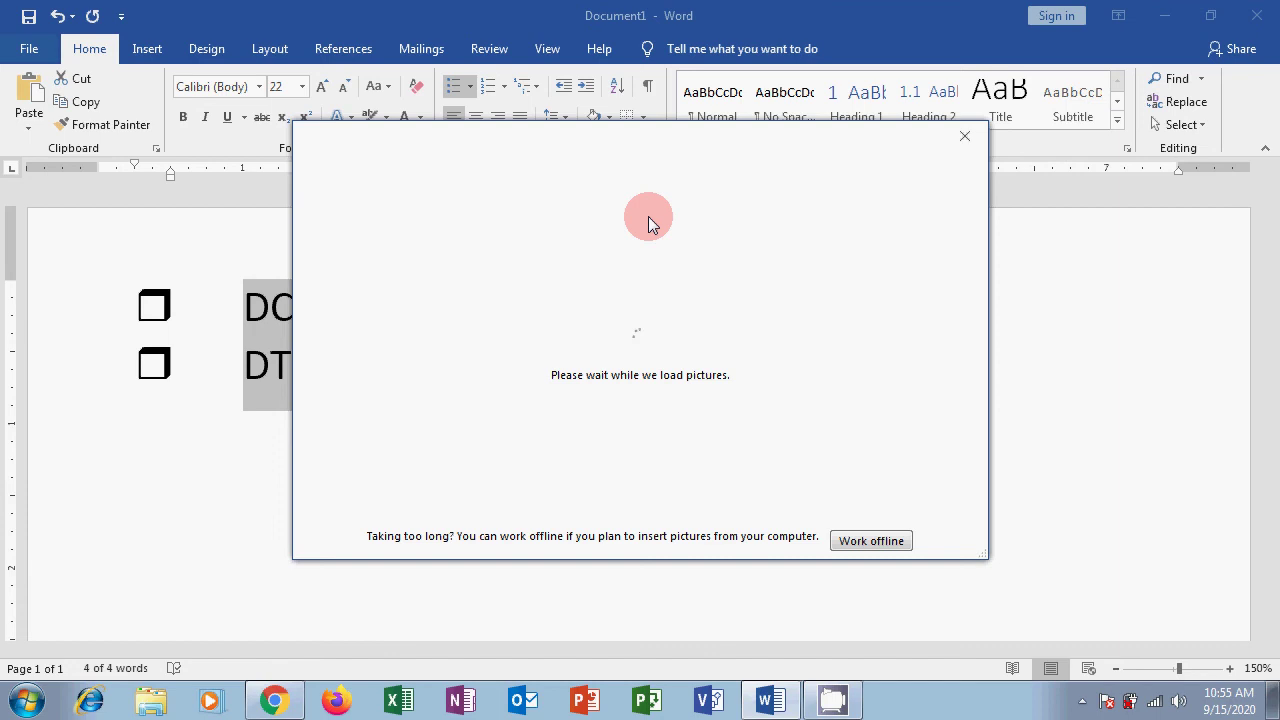
click(958, 142)
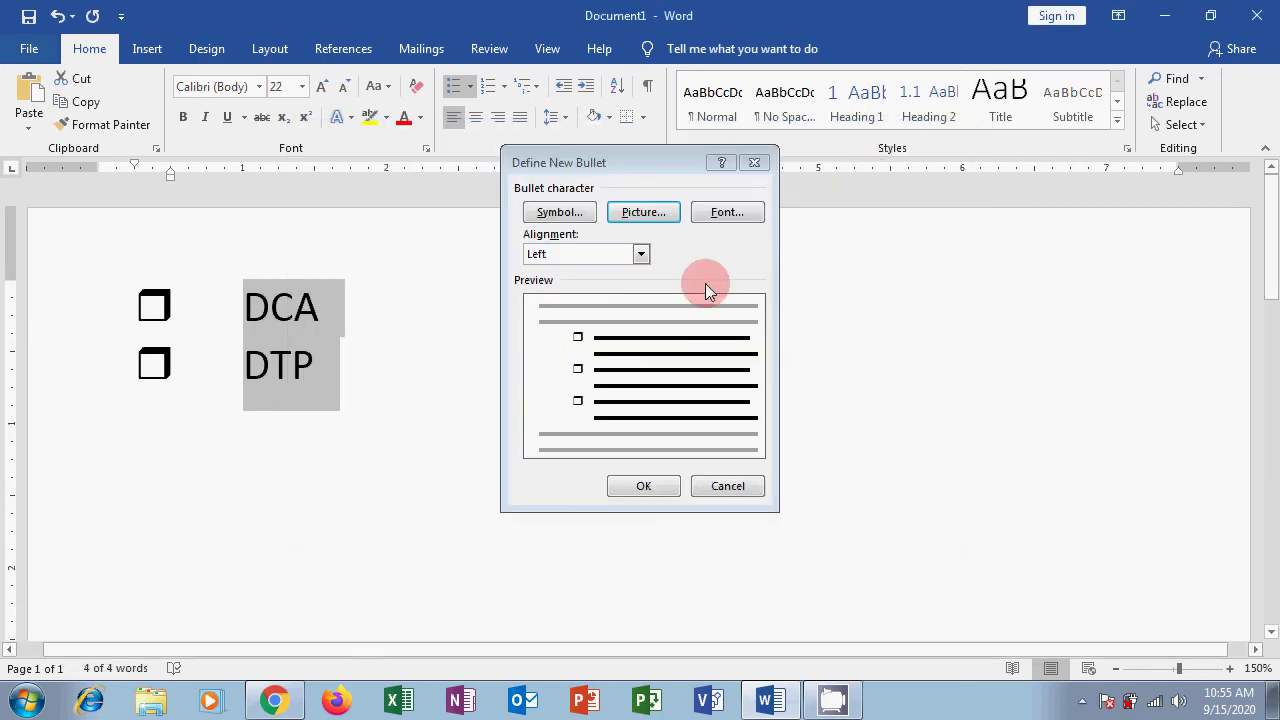
- Set the list bullet to the Webdings dove symbol (code 255)
click(565, 214)
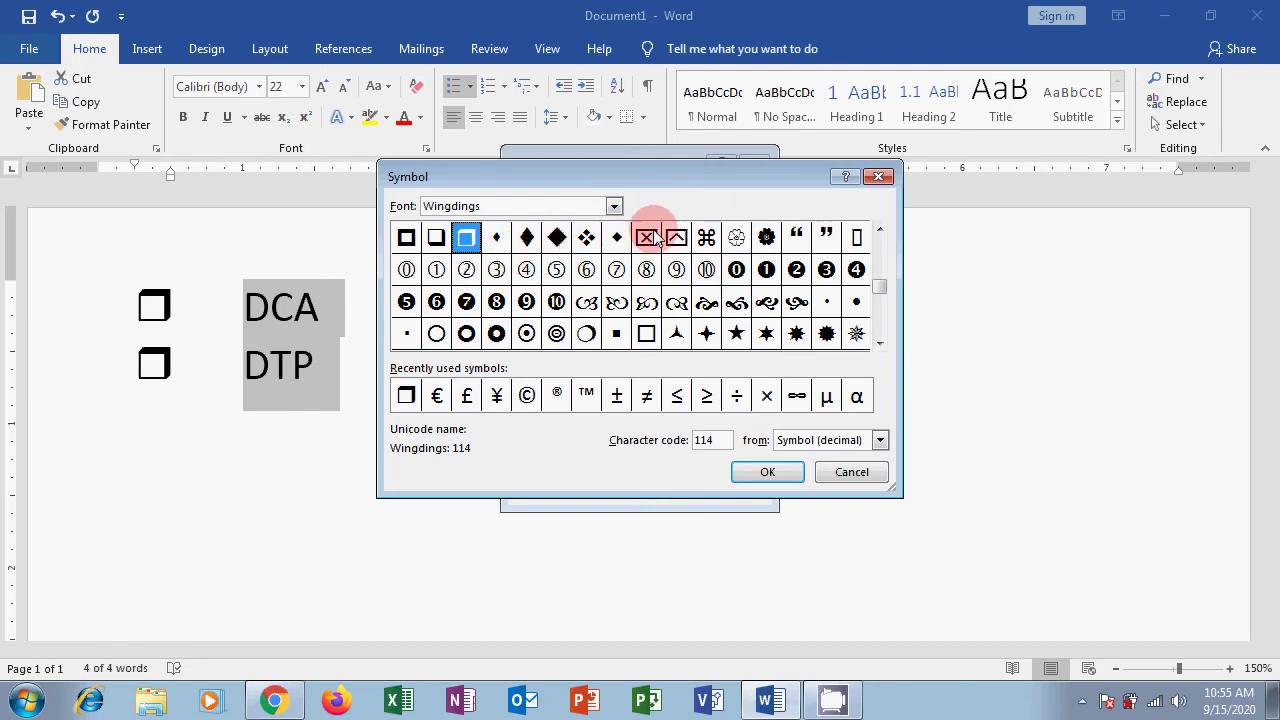
click(884, 344)
click(884, 344)
click(885, 343)
click(885, 343)
click(885, 343)
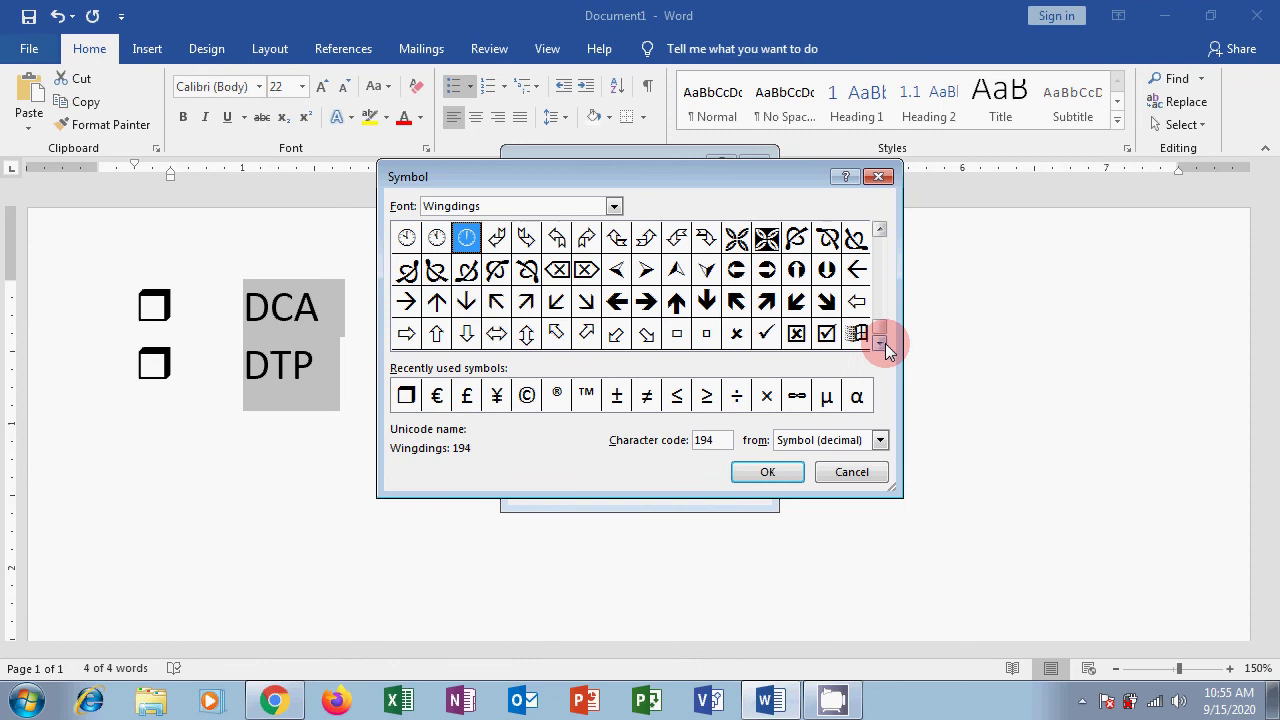
click(613, 207)
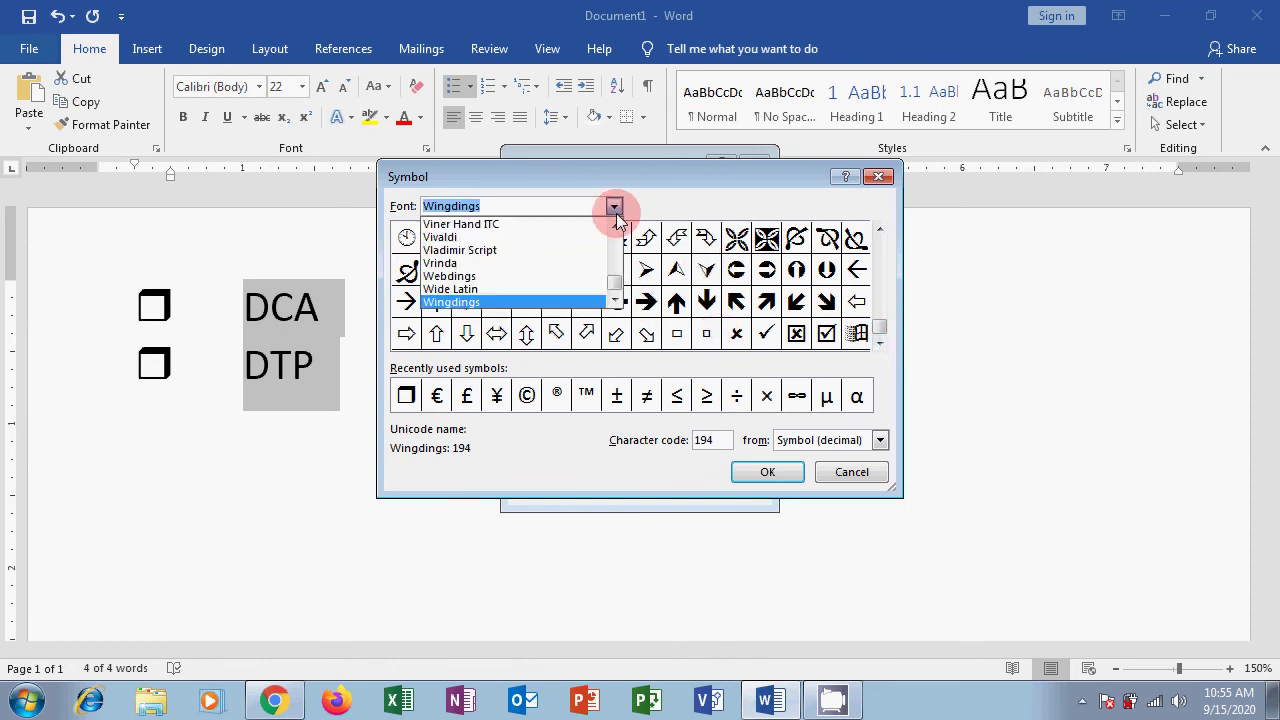
click(492, 284)
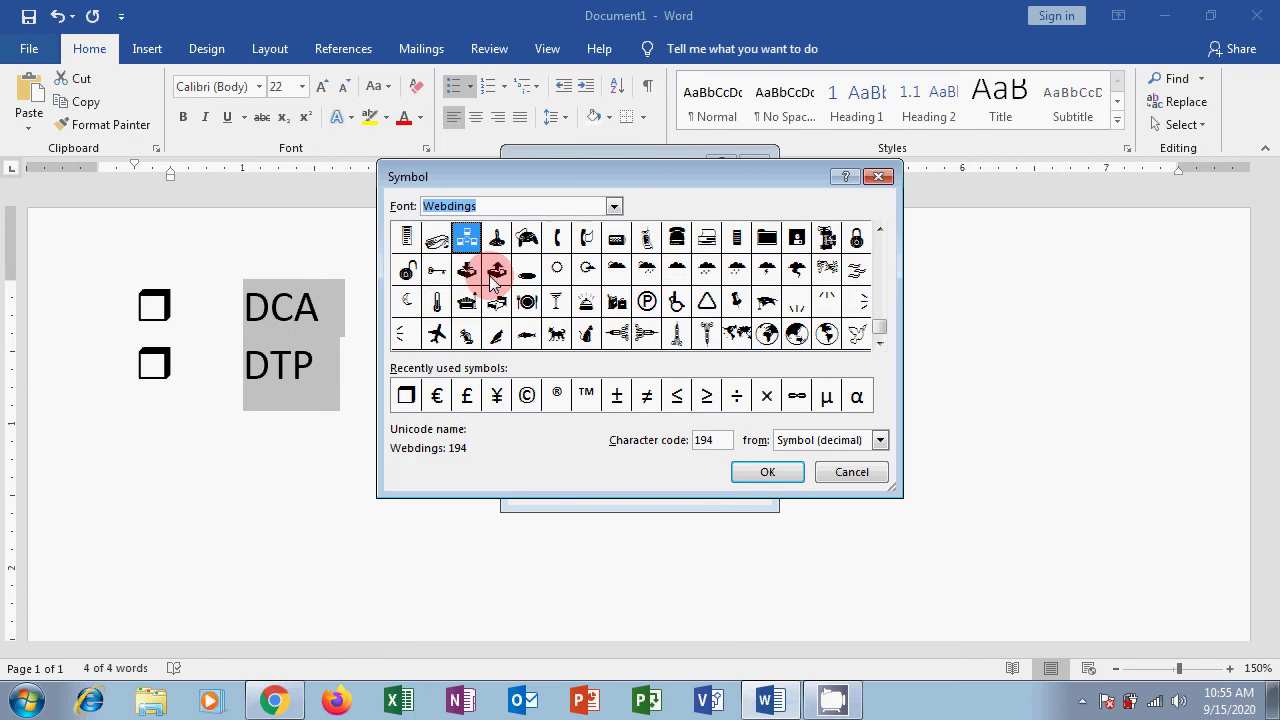
click(857, 336)
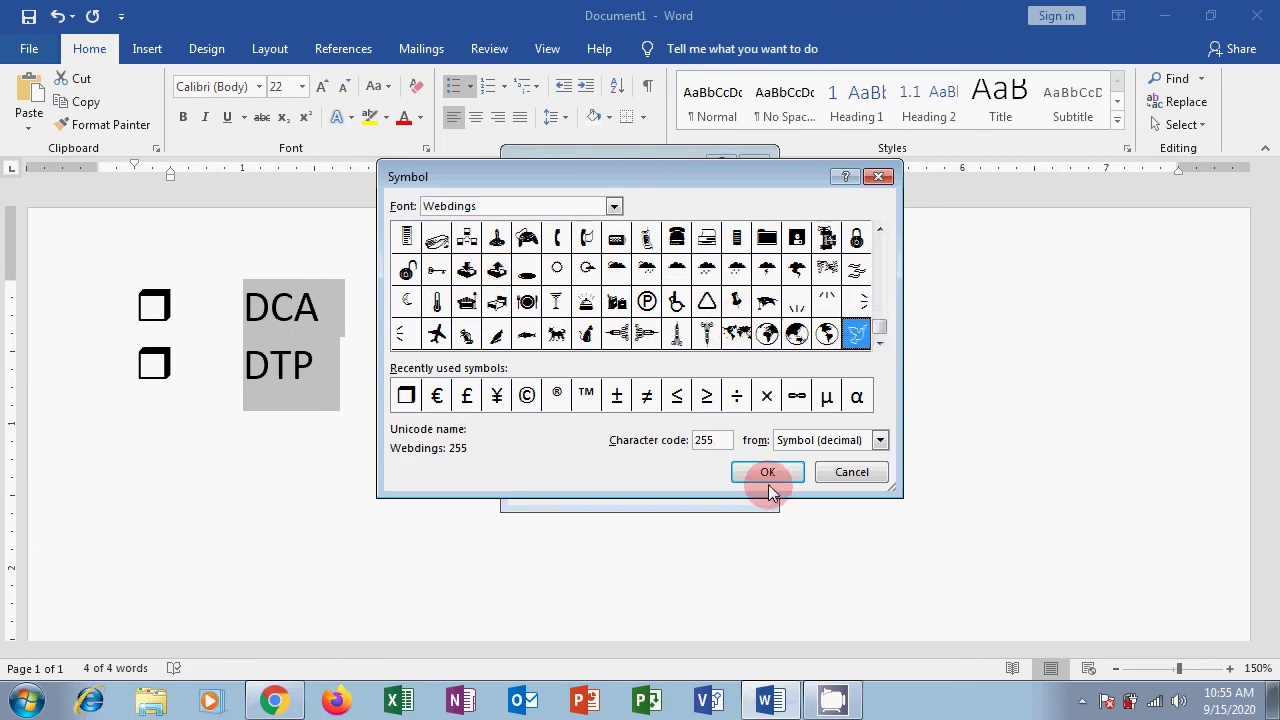
click(767, 472)
click(645, 486)
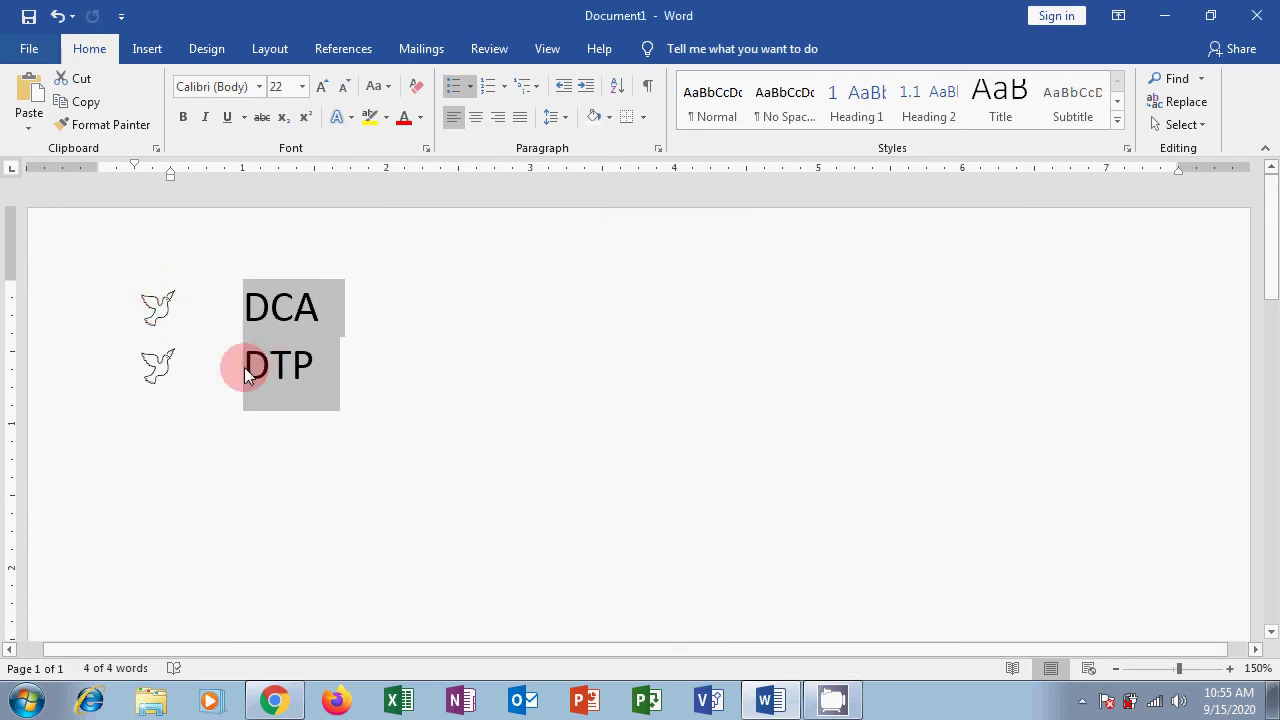
- Redefine the bullet as the Webdings family-of-people symbol (code 148)
click(470, 88)
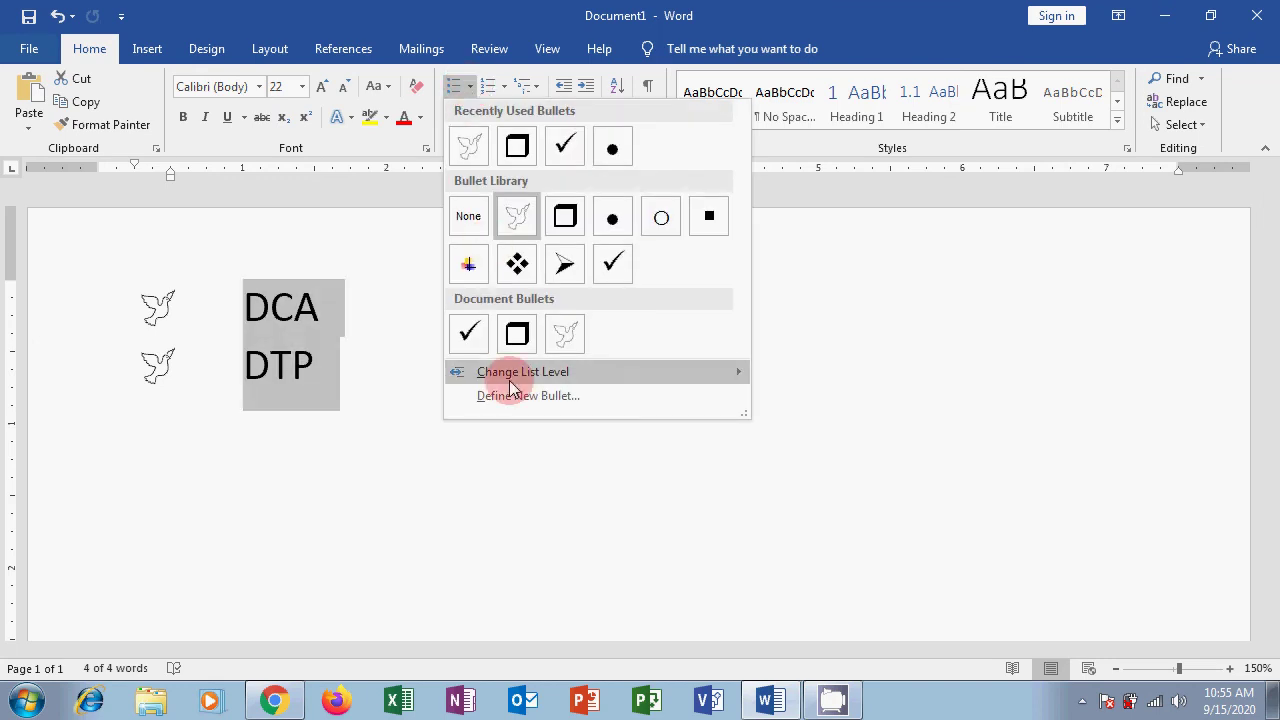
click(546, 398)
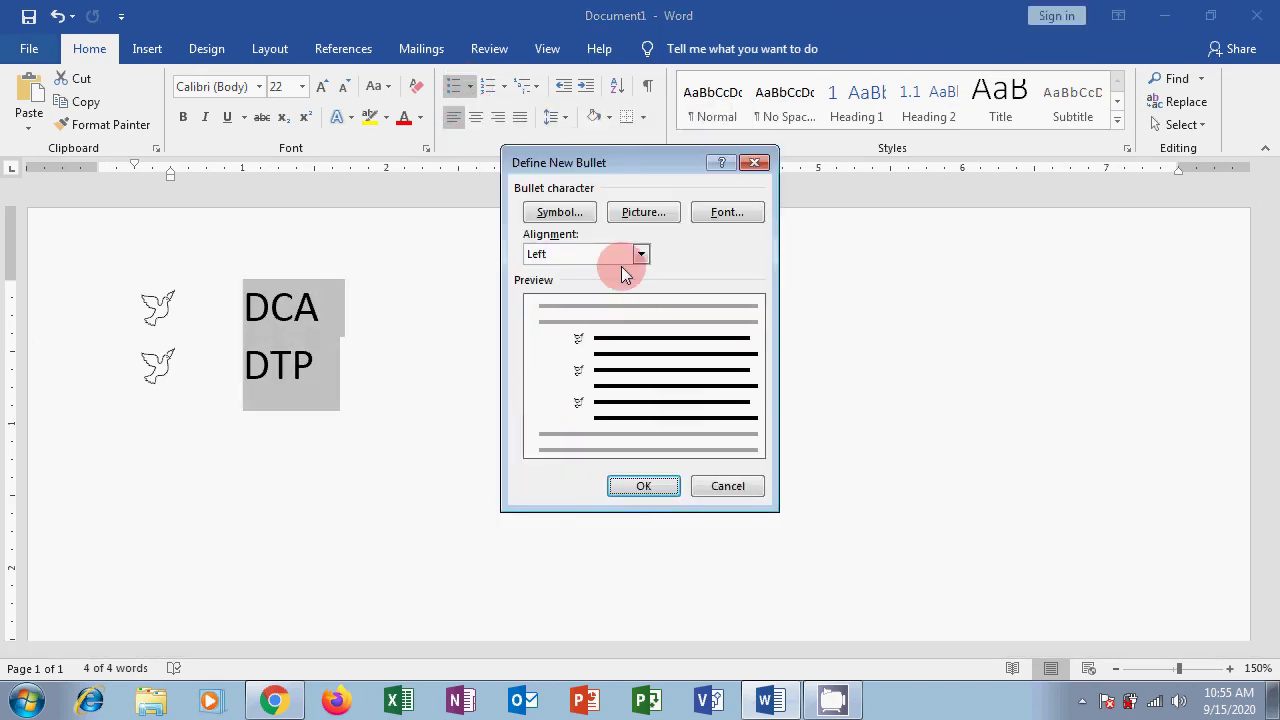
click(568, 214)
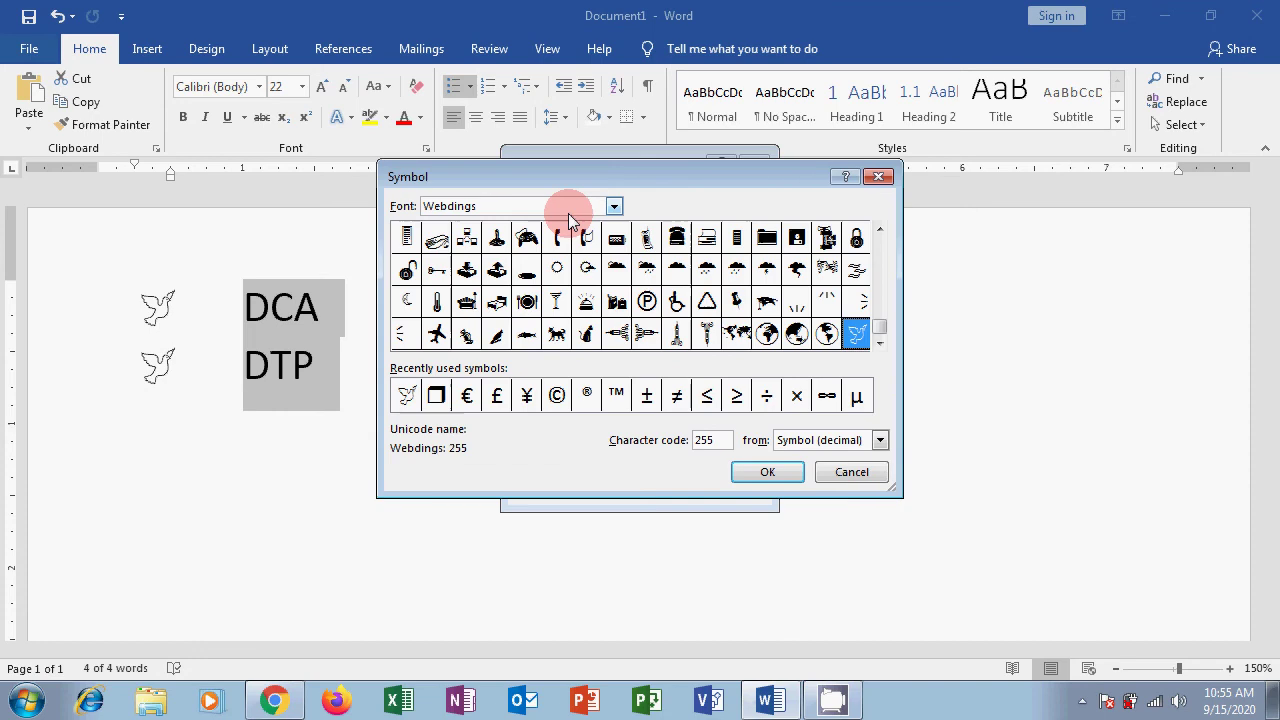
click(590, 339)
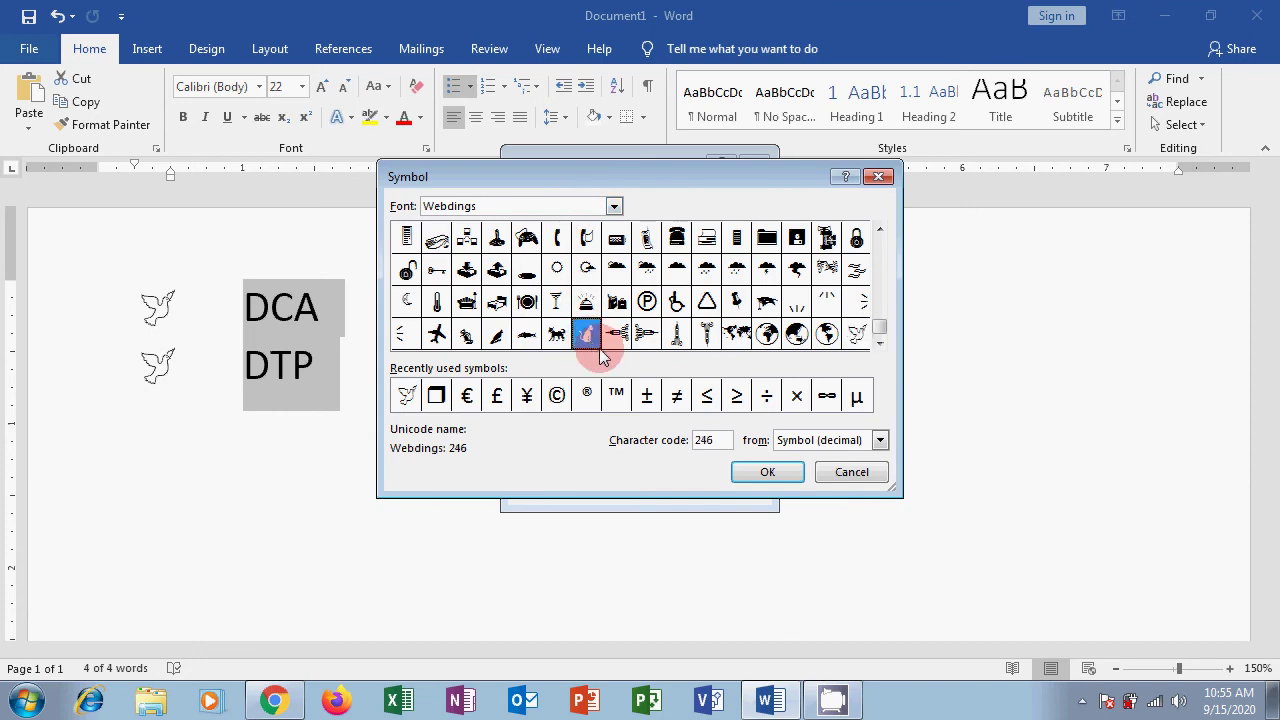
click(438, 334)
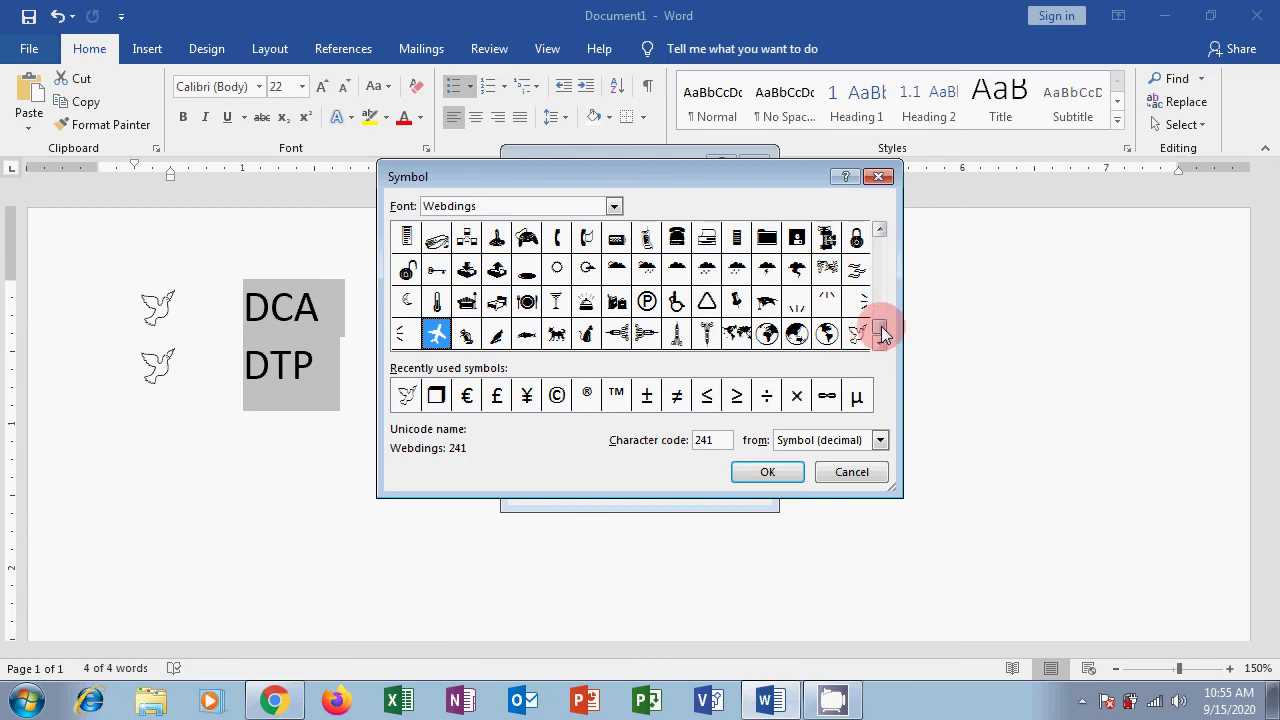
drag(883, 336, 878, 296)
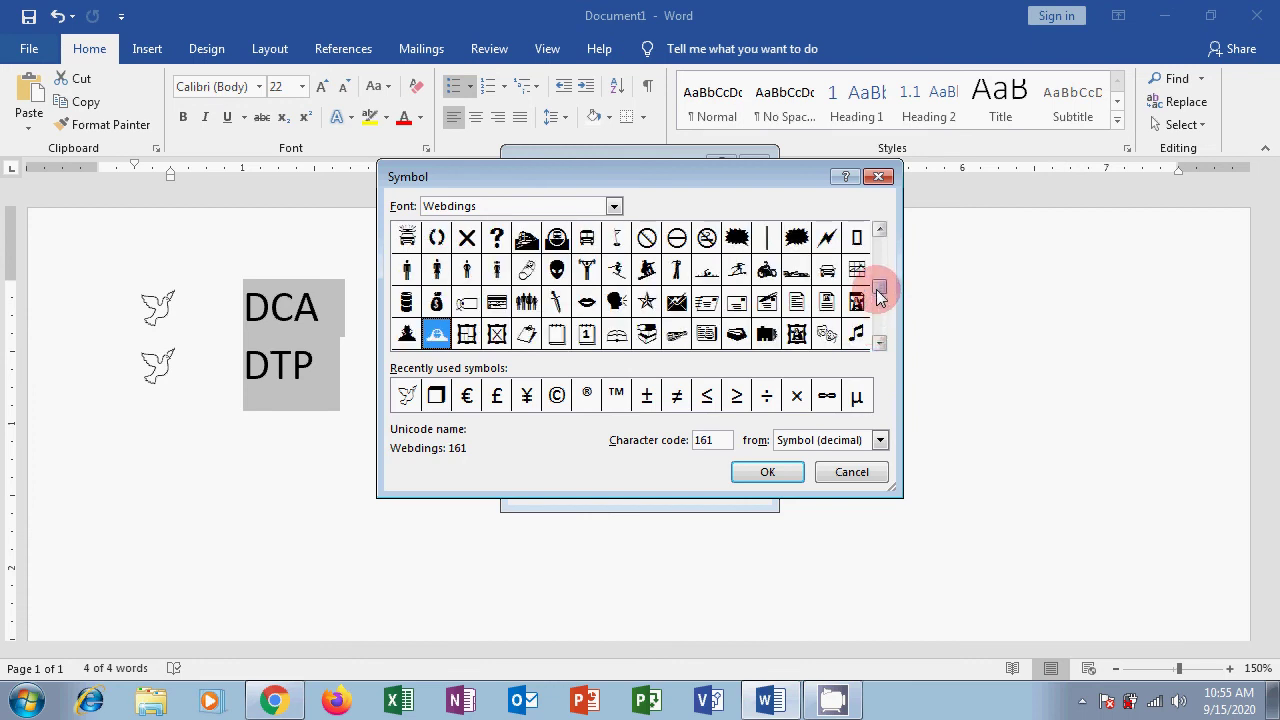
click(526, 302)
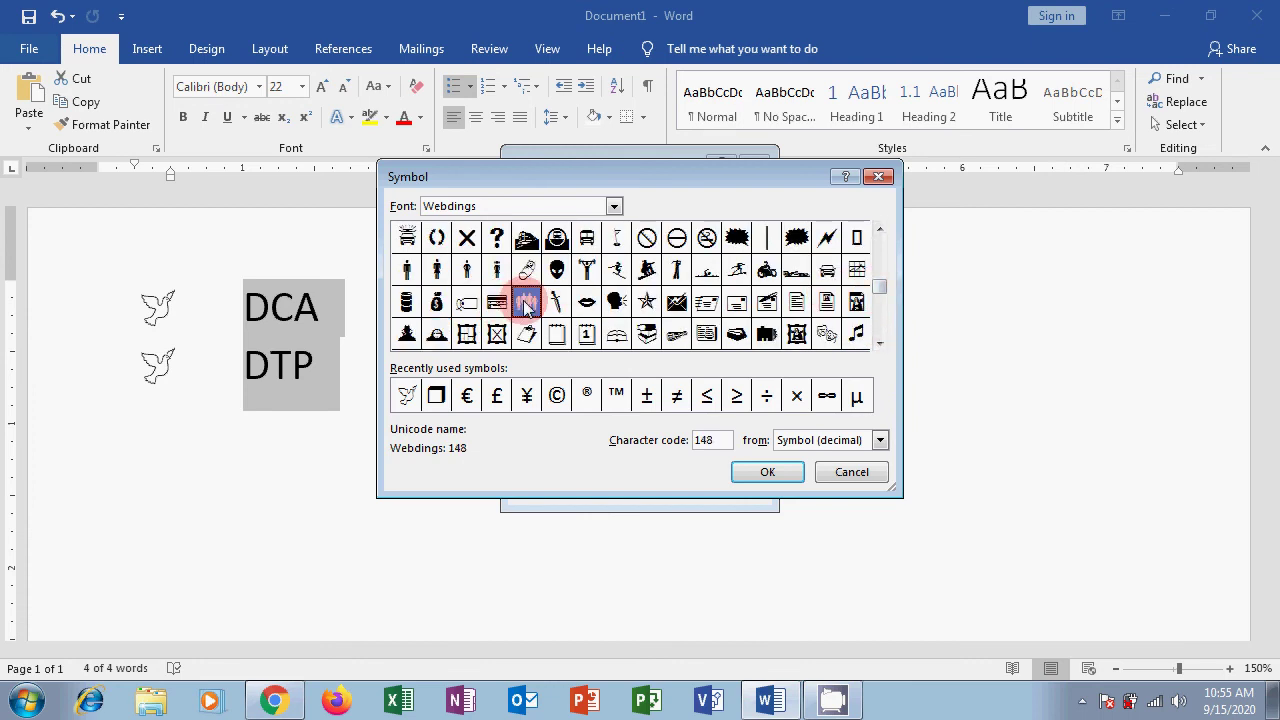
click(750, 468)
click(643, 487)
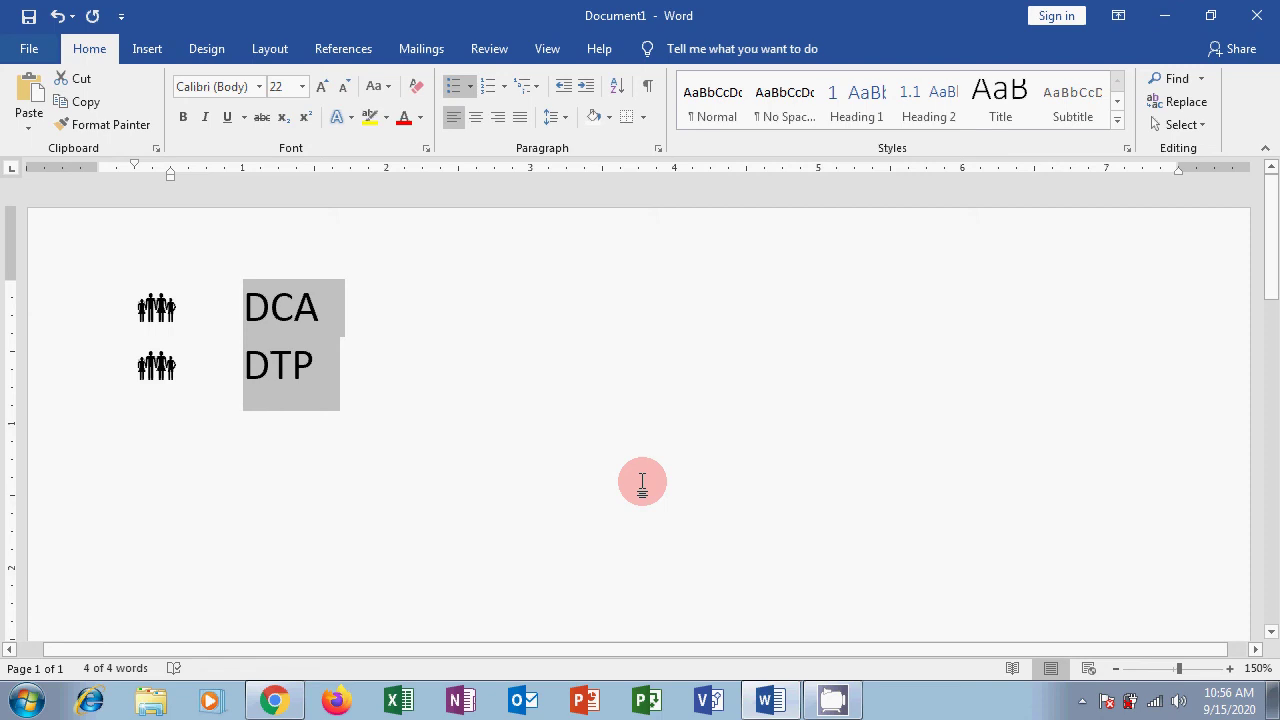
click(501, 88)
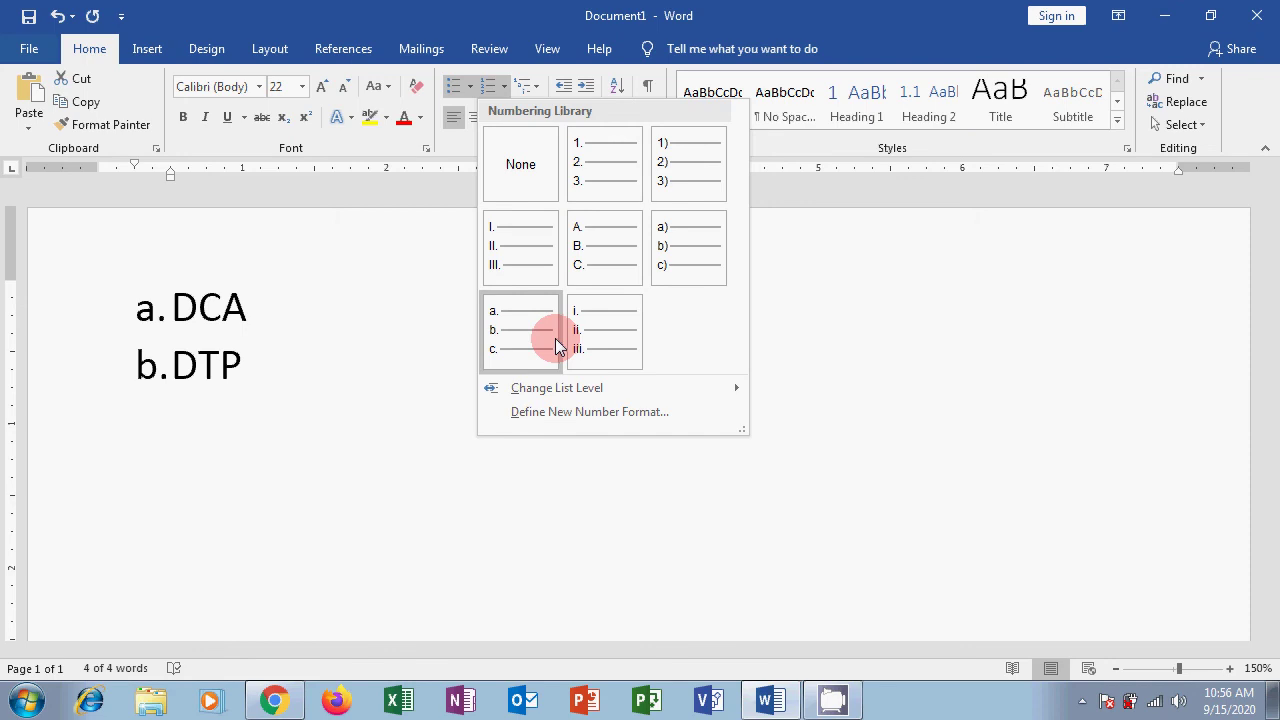
click(779, 296)
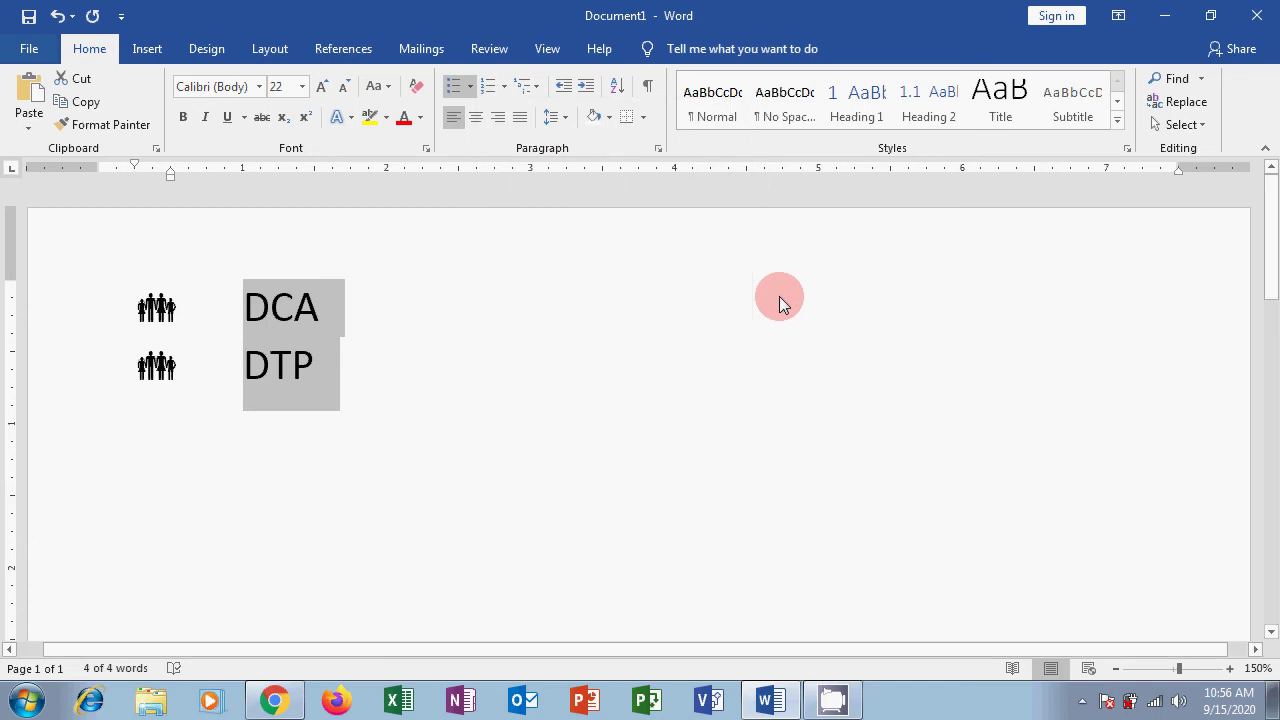
click(540, 85)
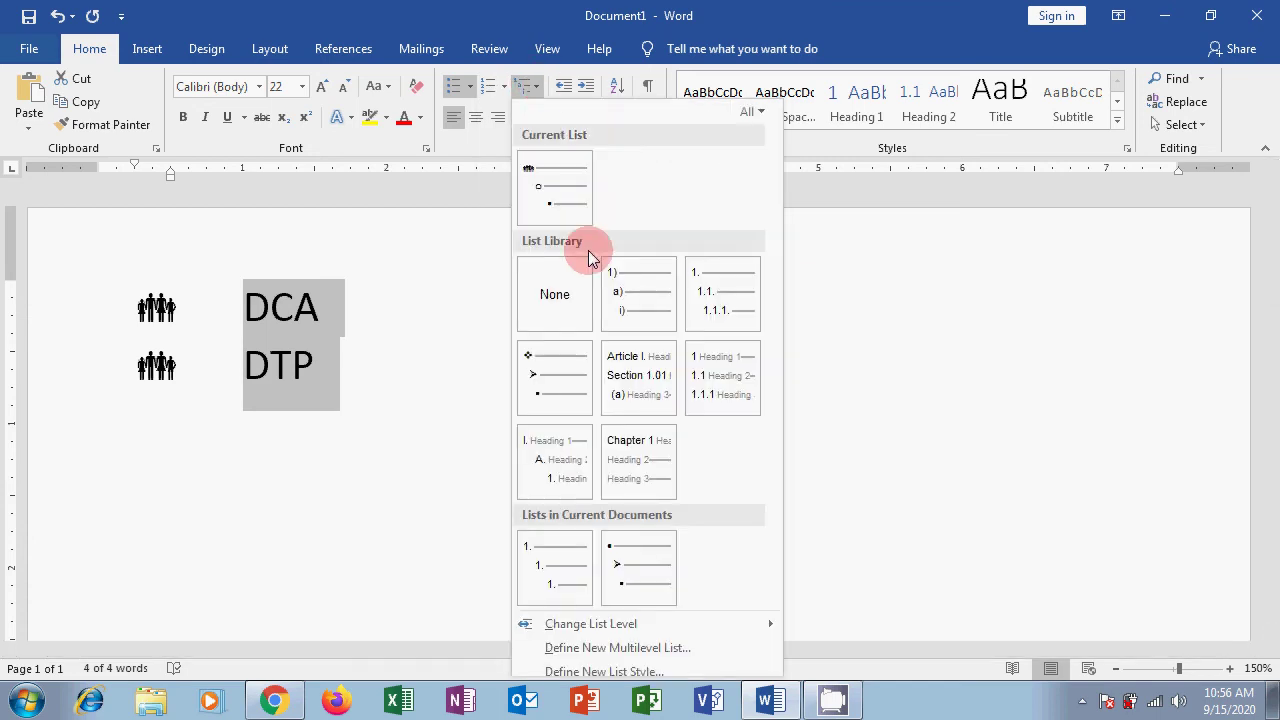
click(903, 314)
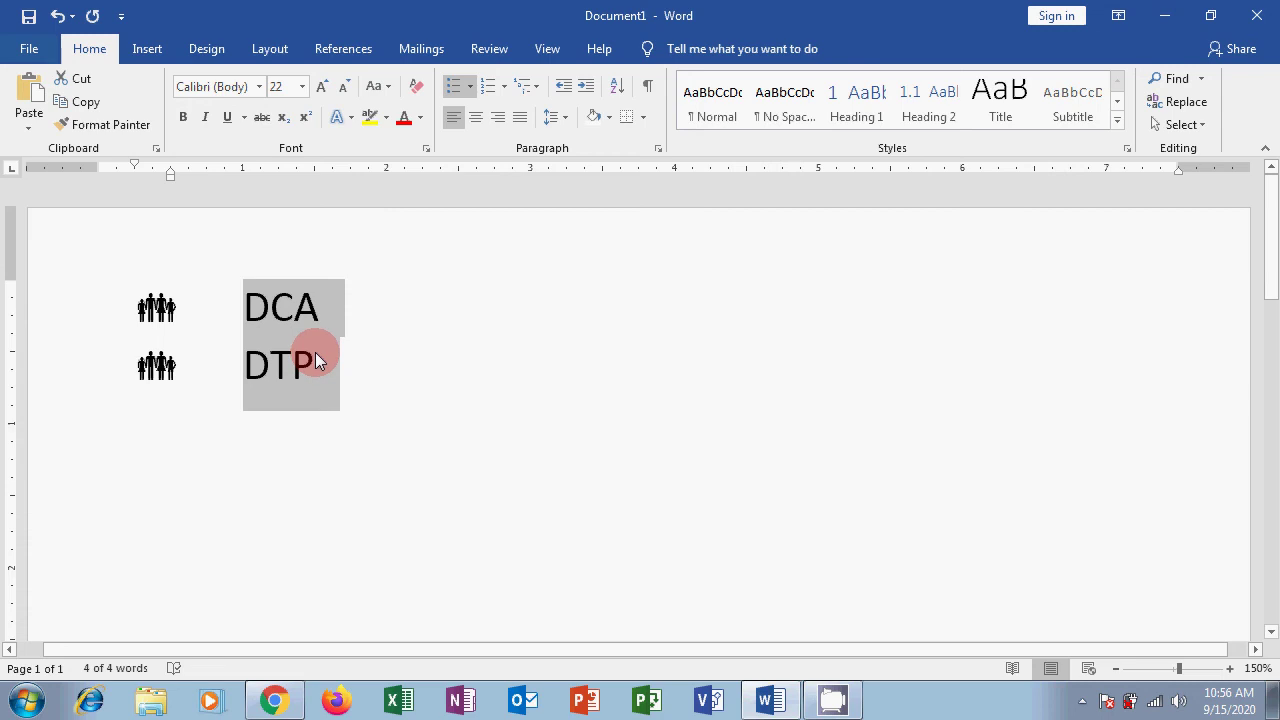
- Paste the outline: DCA over Word, Excel, Powerpoint, Access; DTP over Pagemaker, Photoshop, Coreldraw
text(DCA Word Excel Powerpoint Access DTP Pagemaker Photoshop Coreldraw)
scroll(400, 414, up, 2)
scroll(250, 390, up, 2)
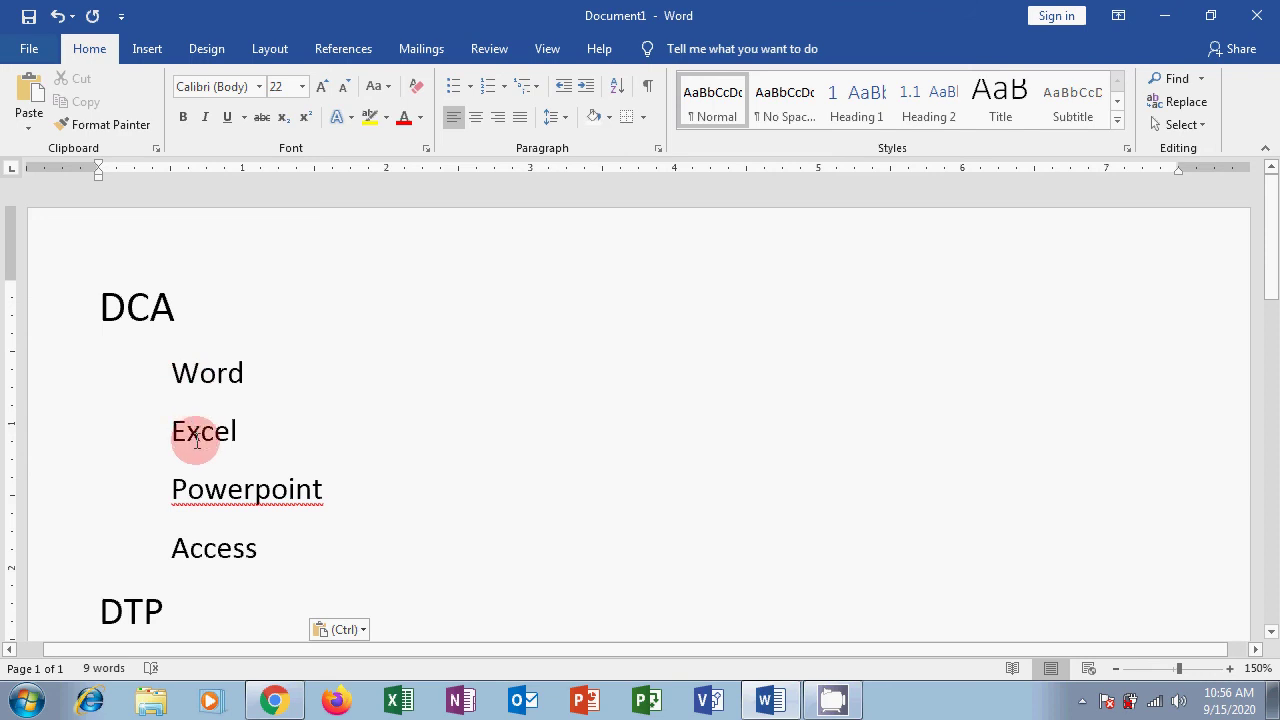
scroll(314, 518, down, 3)
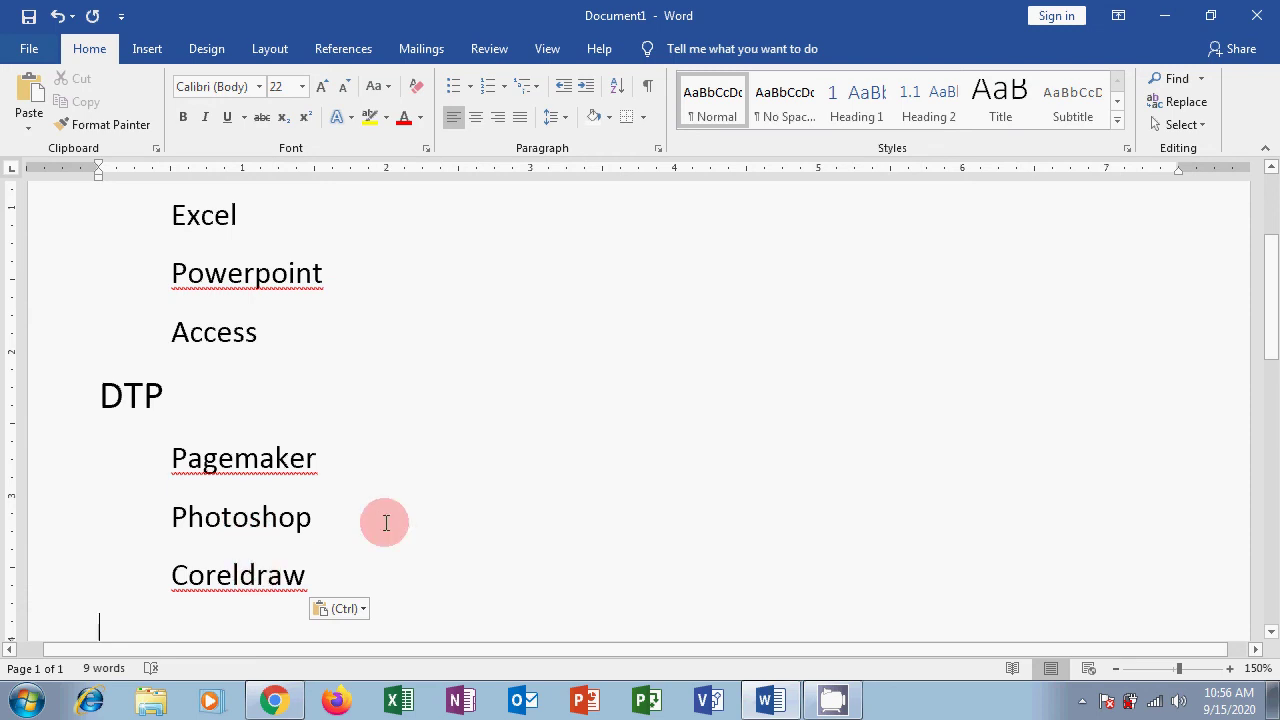
scroll(522, 460, up, 1)
scroll(522, 460, up, 3)
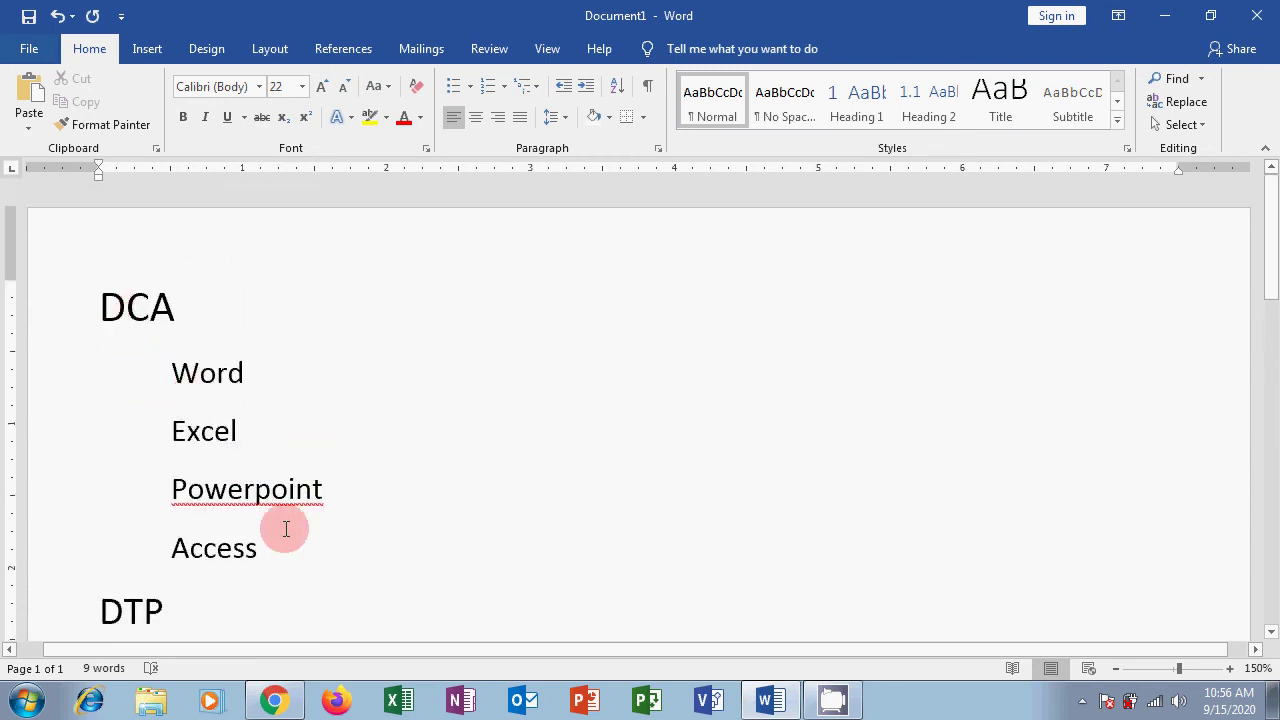
drag(102, 306, 198, 306)
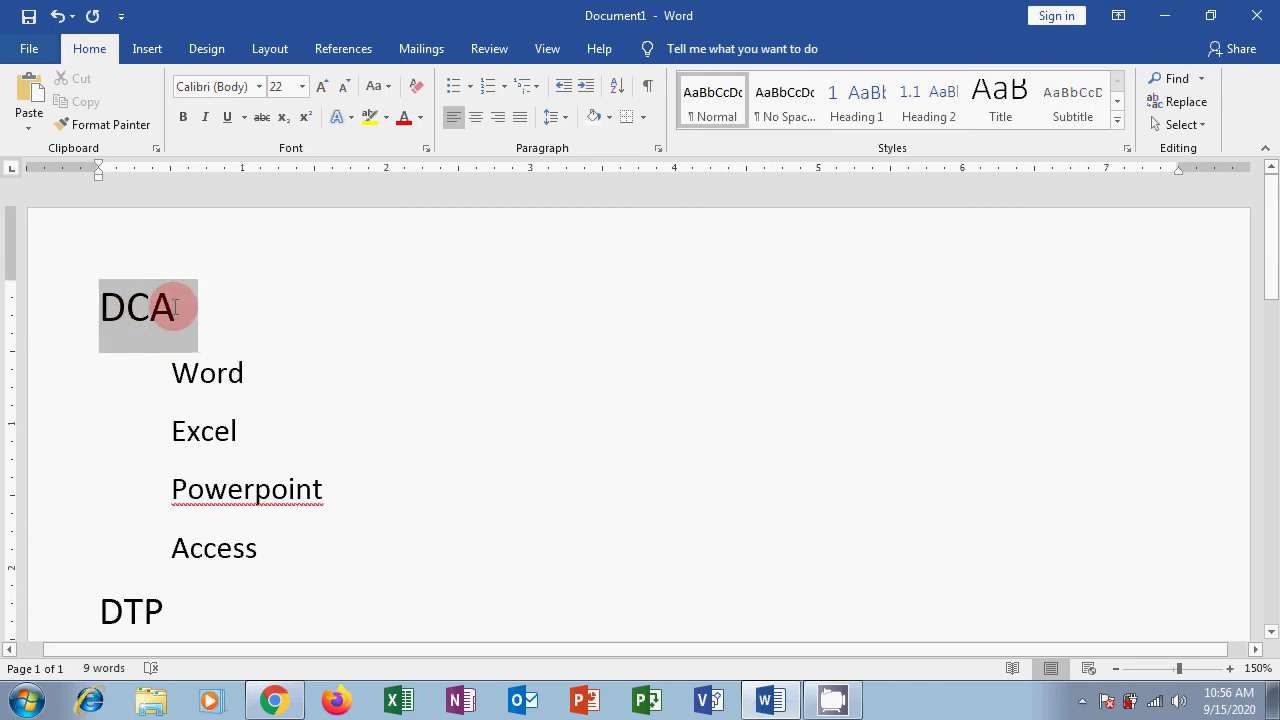
scroll(323, 537, down, 5)
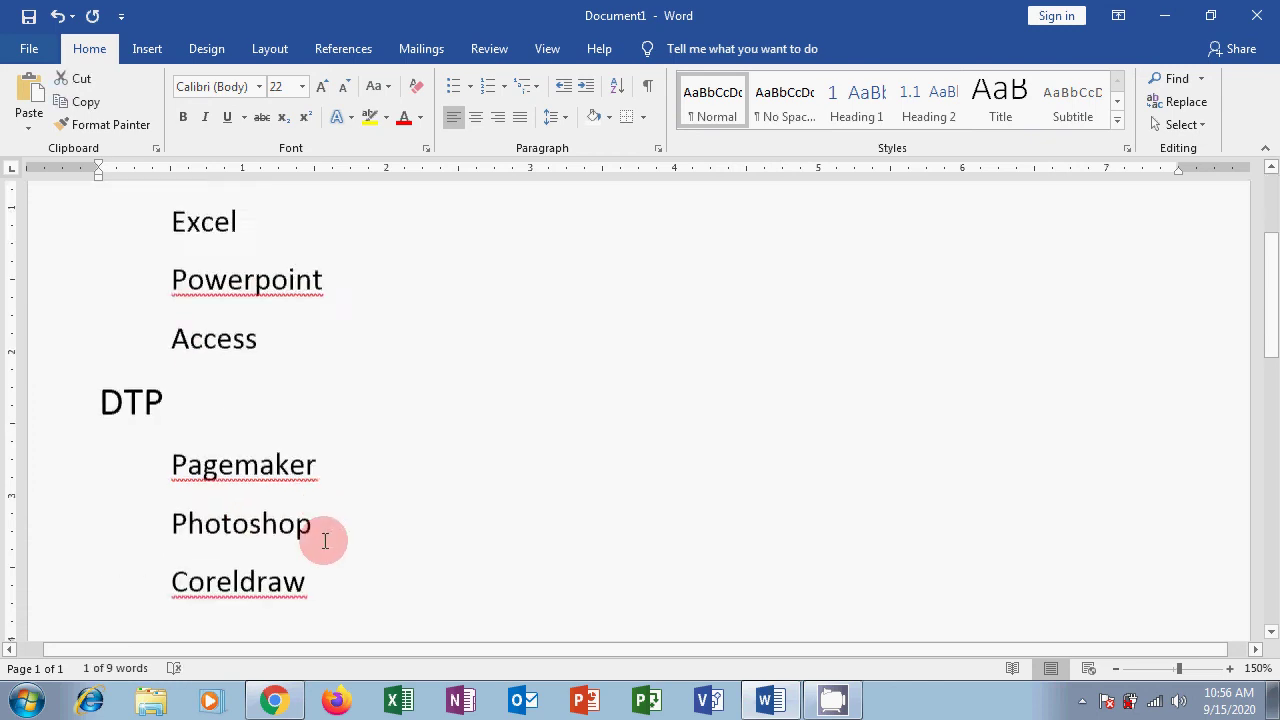
scroll(325, 540, up, 4)
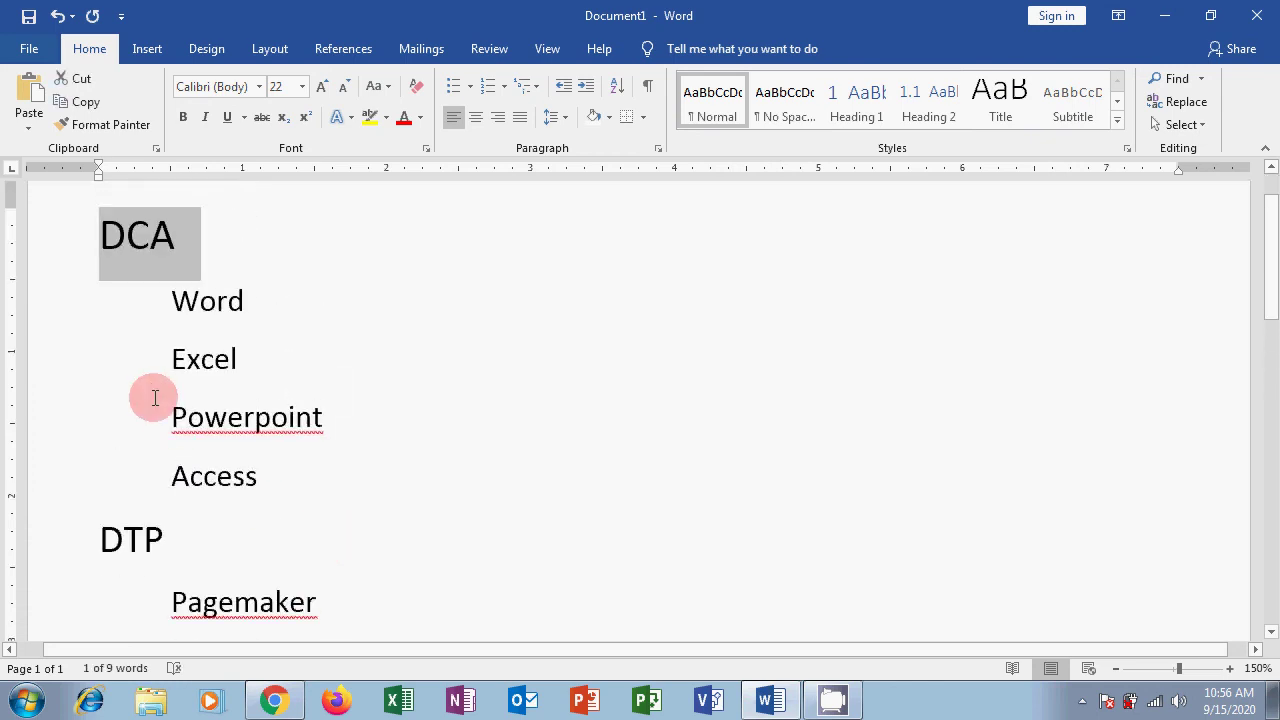
- Apply the 1 Heading 1 / 1.1 Heading 2 multilevel list to the whole document
key(ctrl+a)
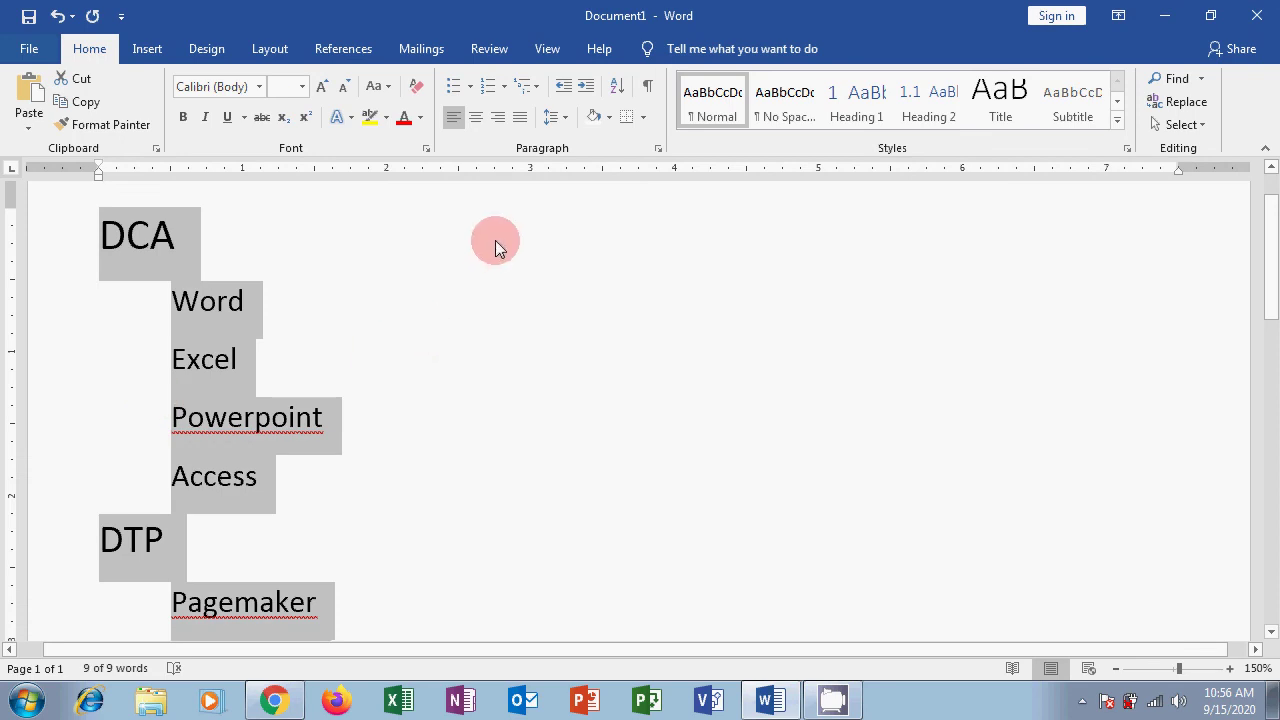
click(527, 86)
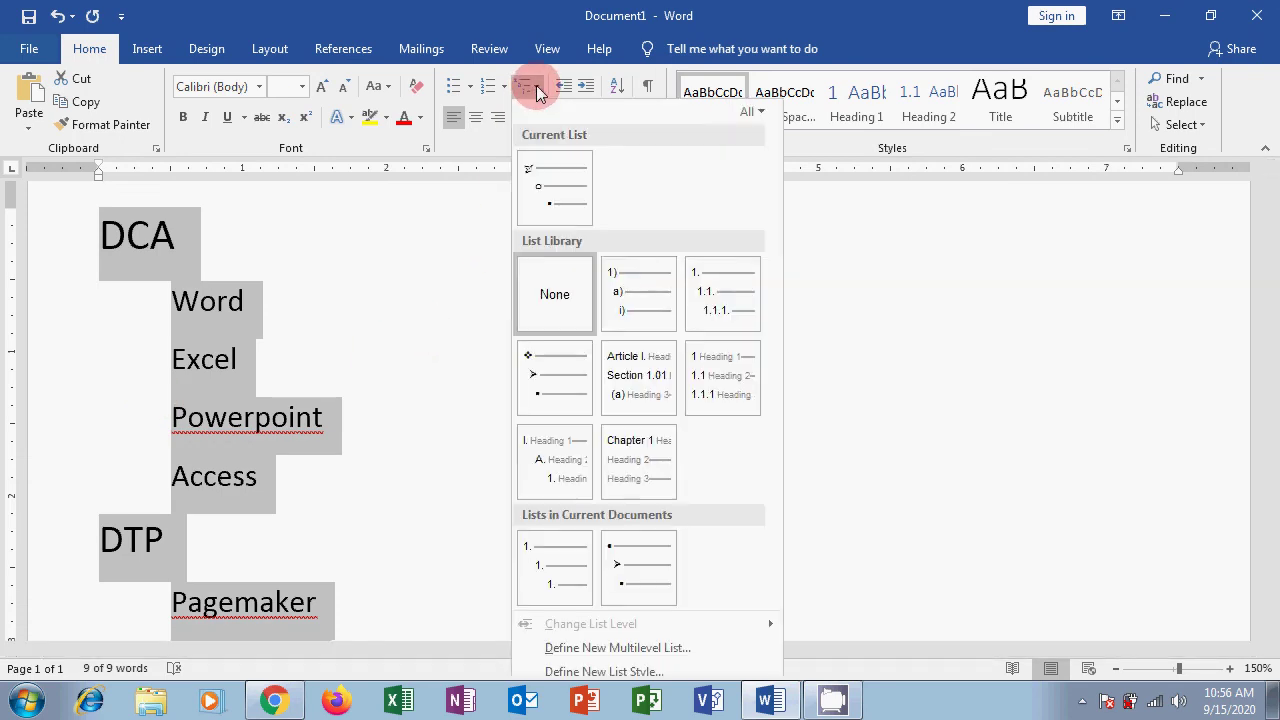
click(731, 411)
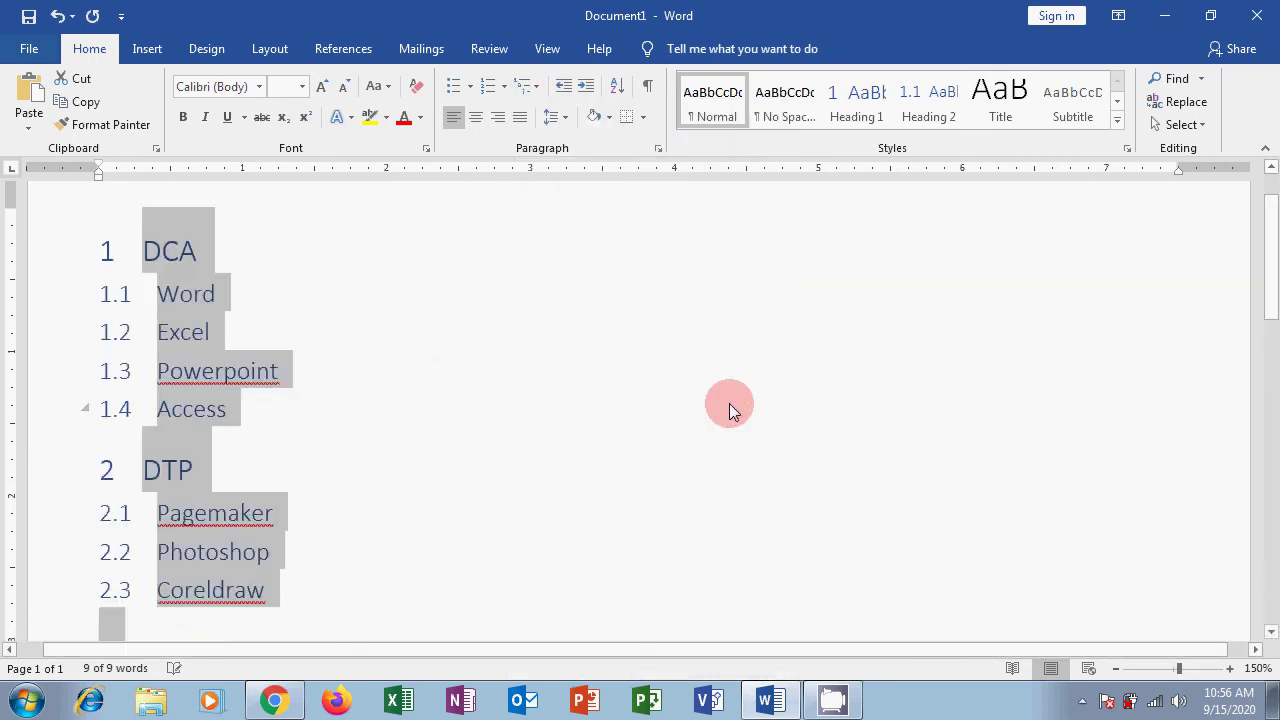
click(510, 455)
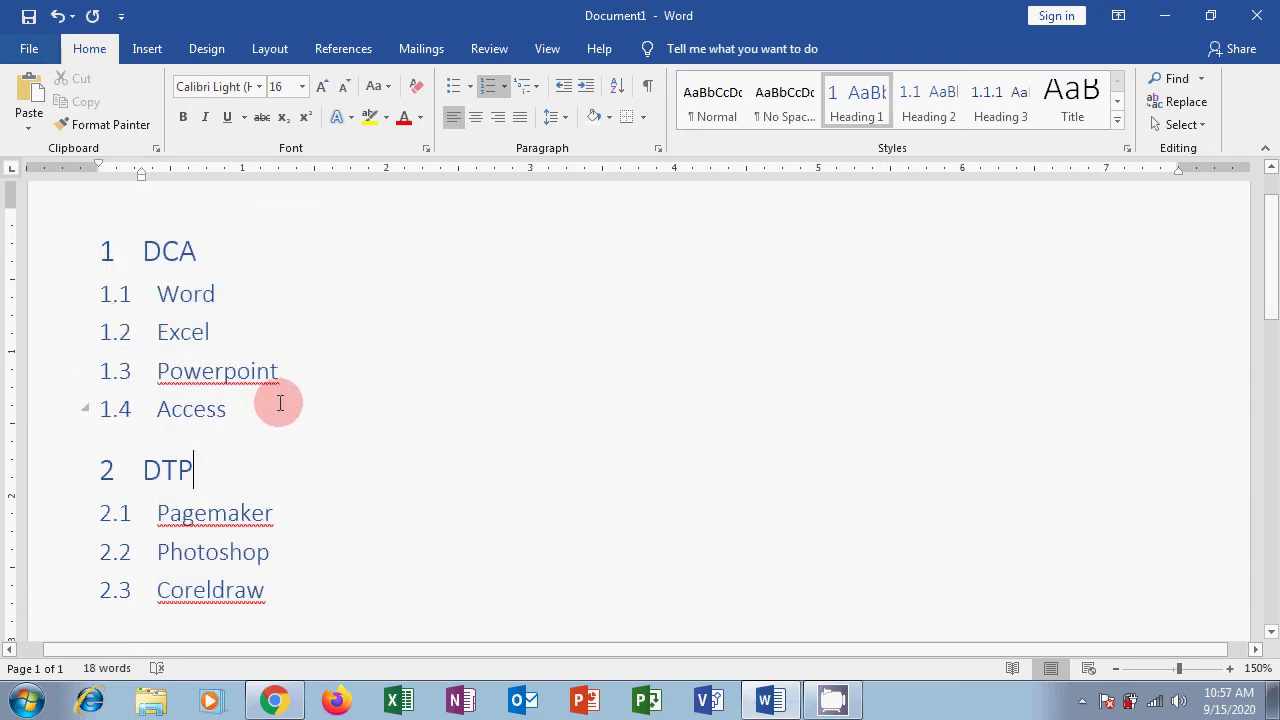
scroll(280, 403, down, 2)
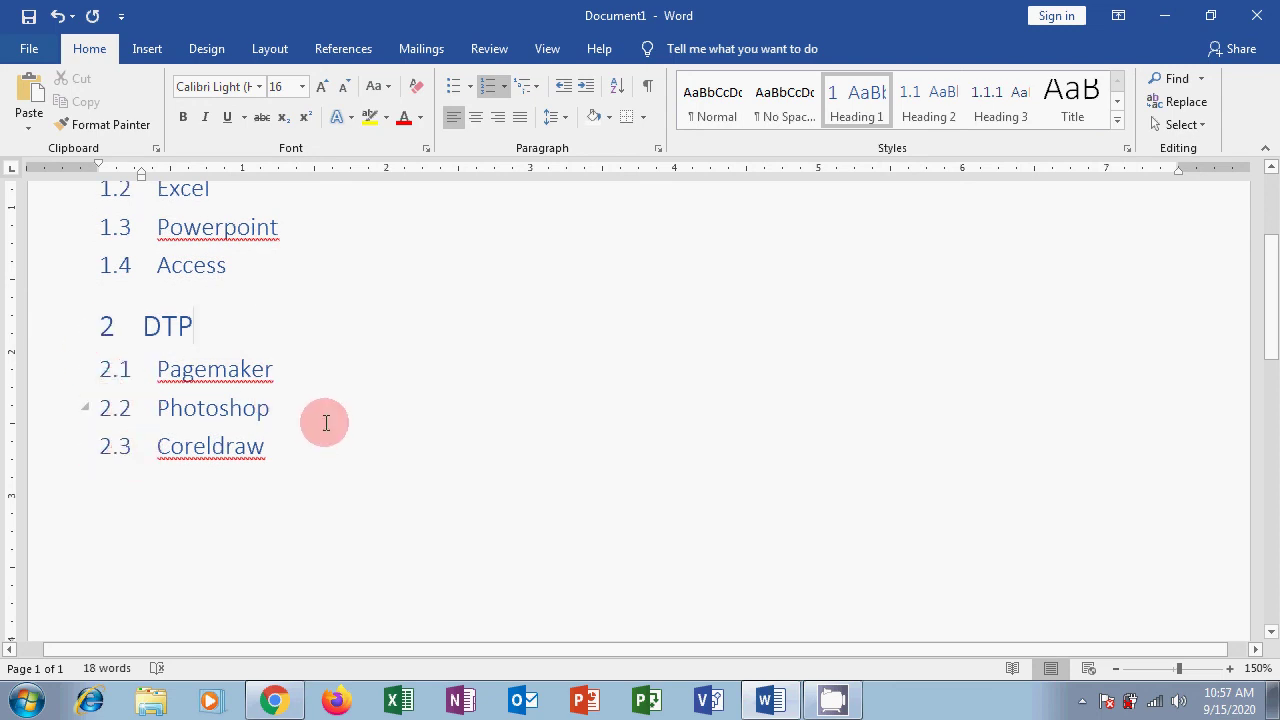
scroll(326, 422, up, 2)
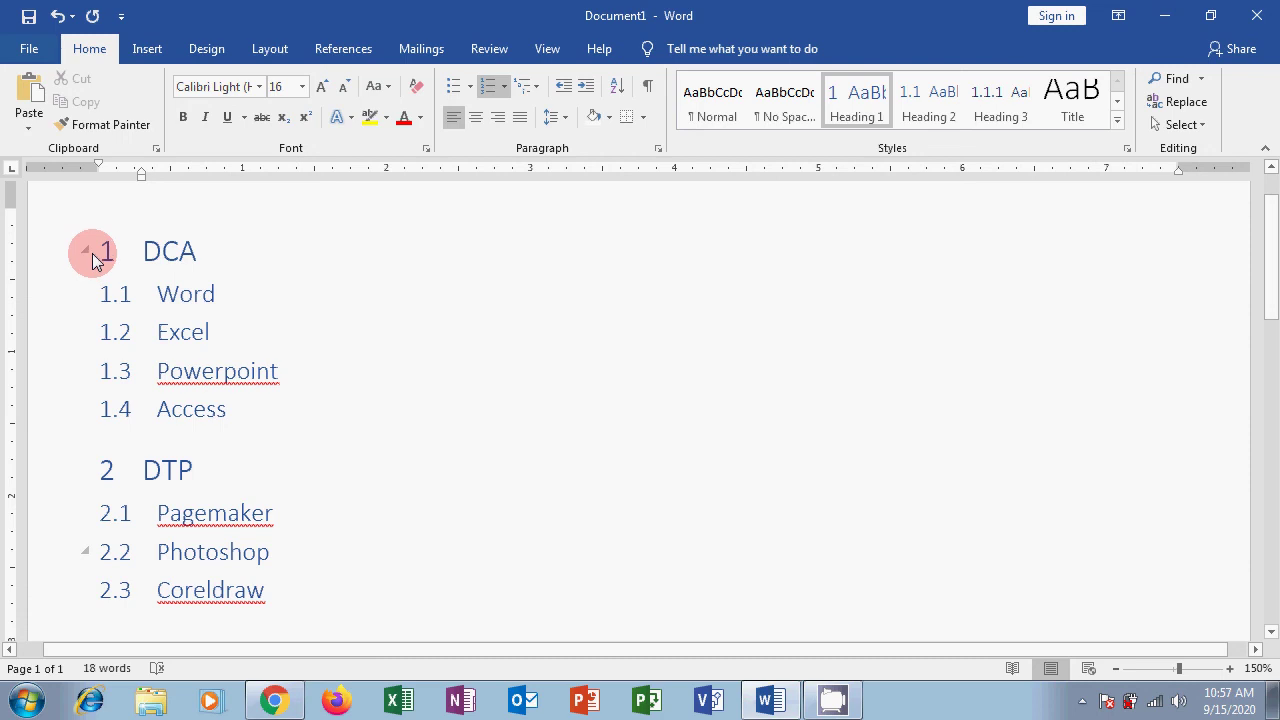
- Apply the 1) a) i) multilevel style, then switch to I. Heading 1 / A. Heading 2 numbering
key(ctrl+a)
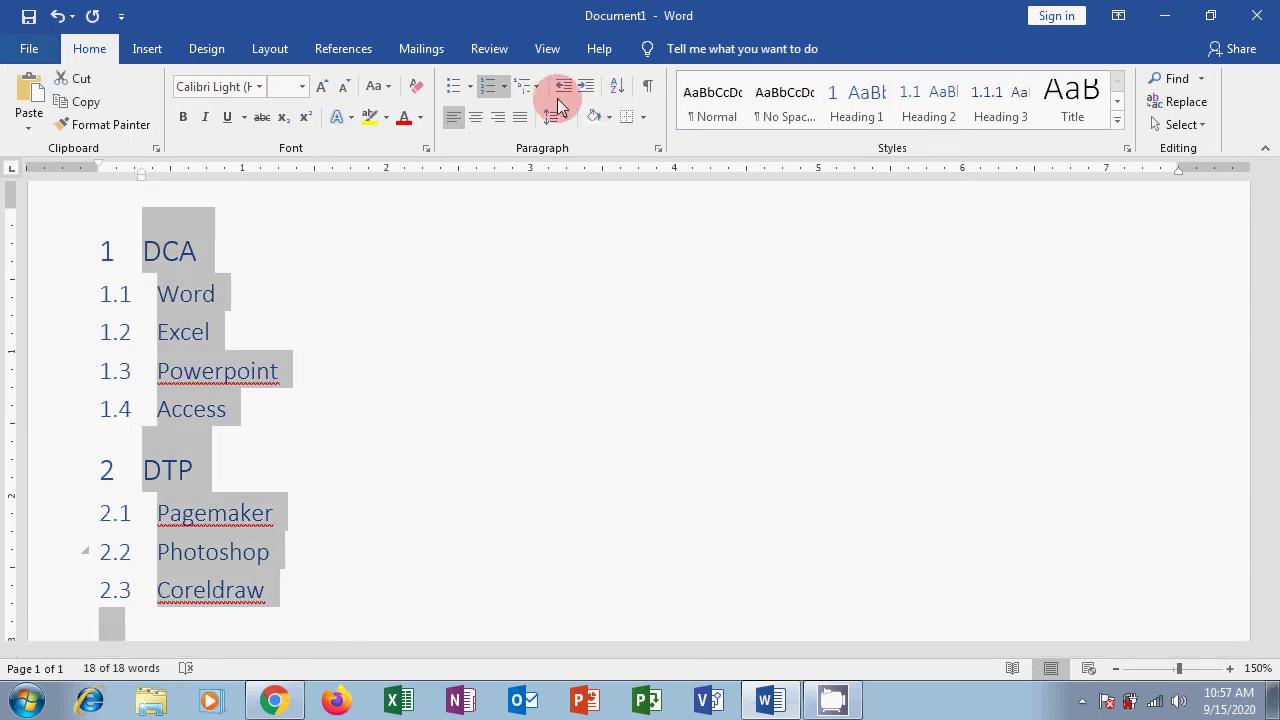
click(538, 93)
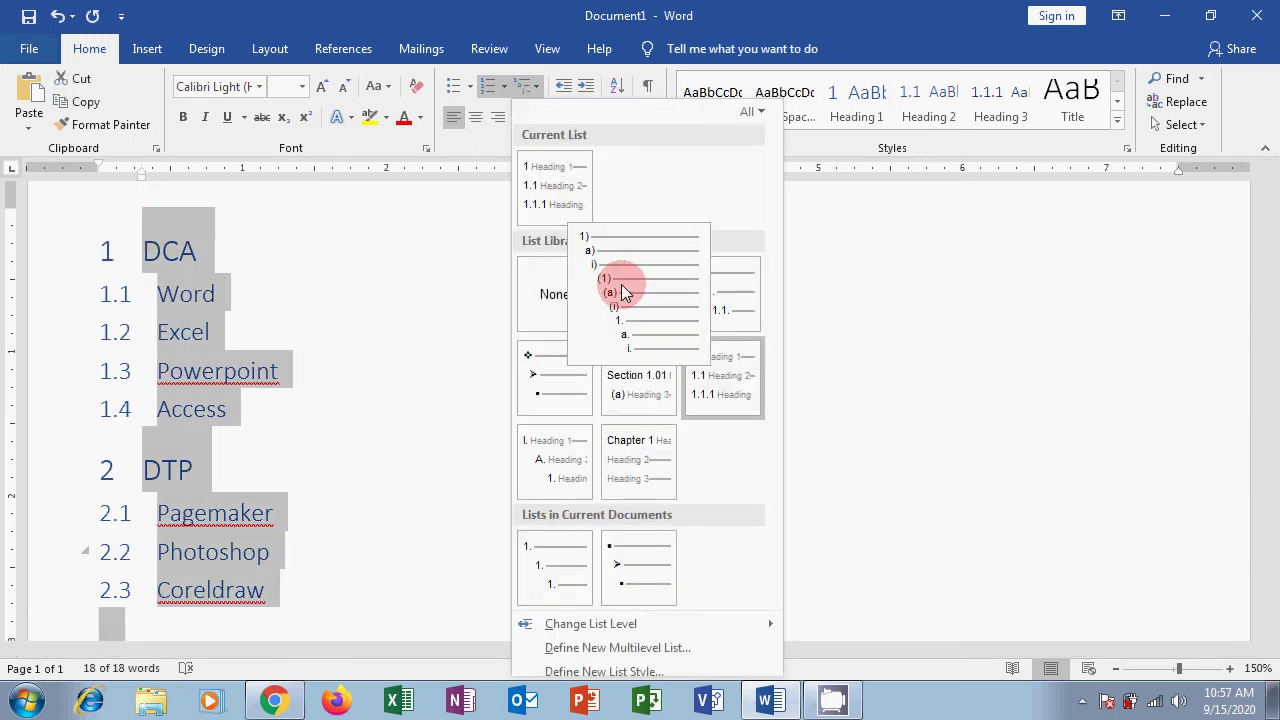
click(627, 292)
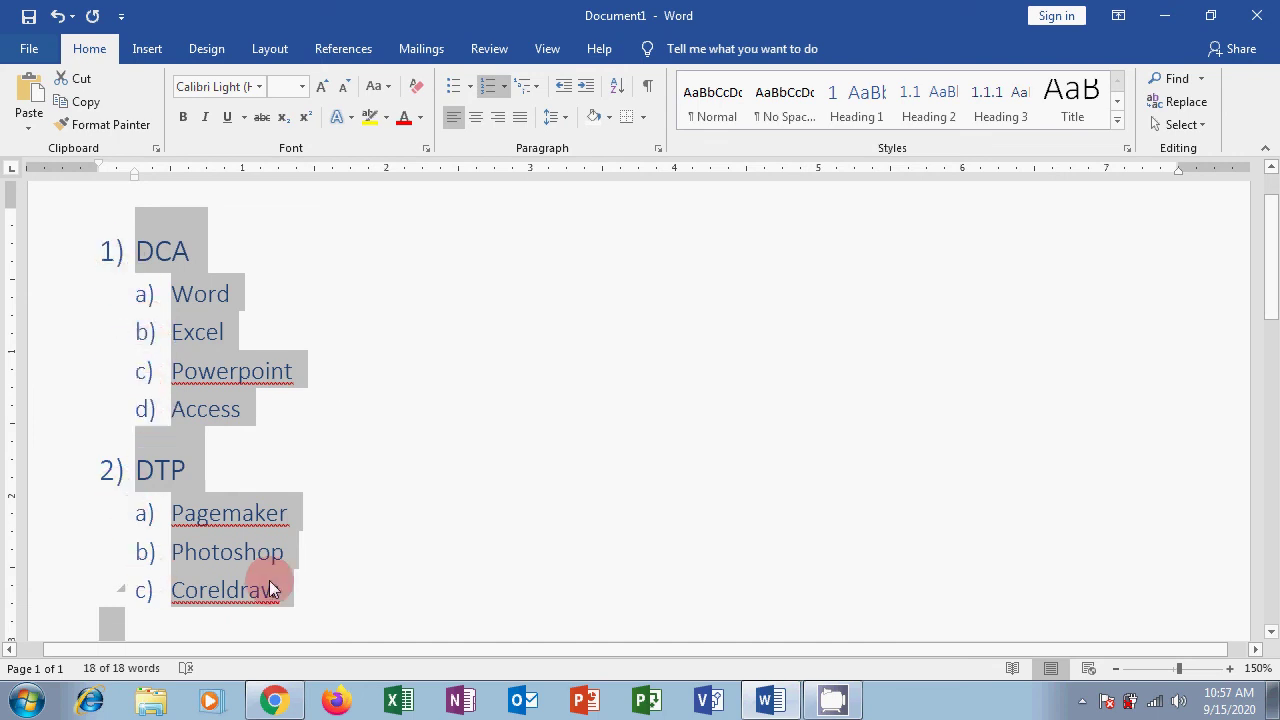
click(533, 88)
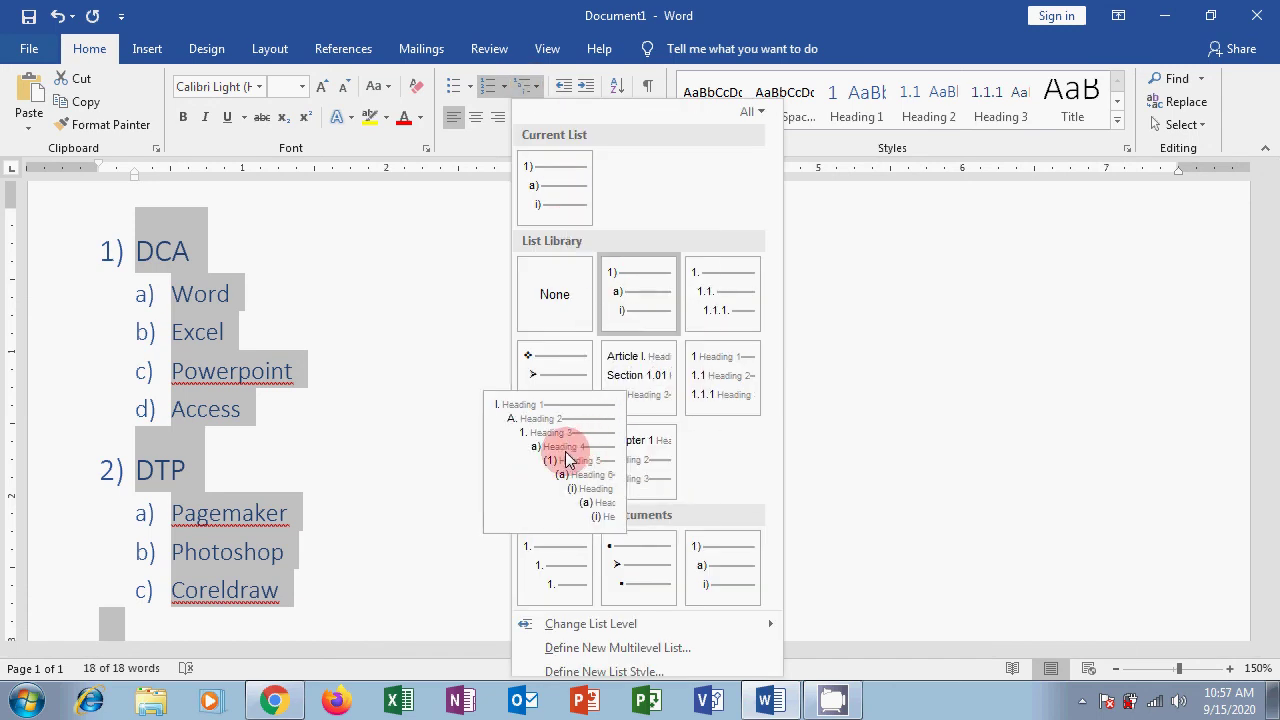
click(565, 451)
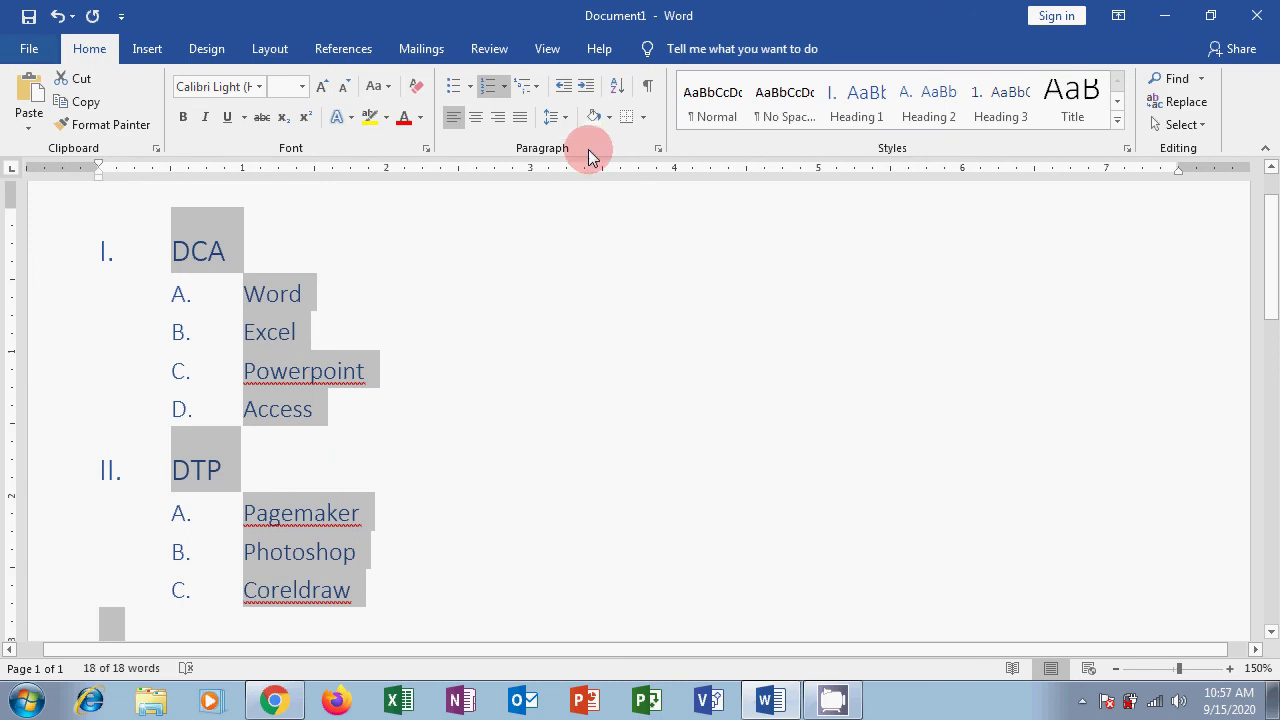
- Apply the Article I. / Section 1.01 / (a) multilevel list style to the DCA and DTP outline
click(541, 92)
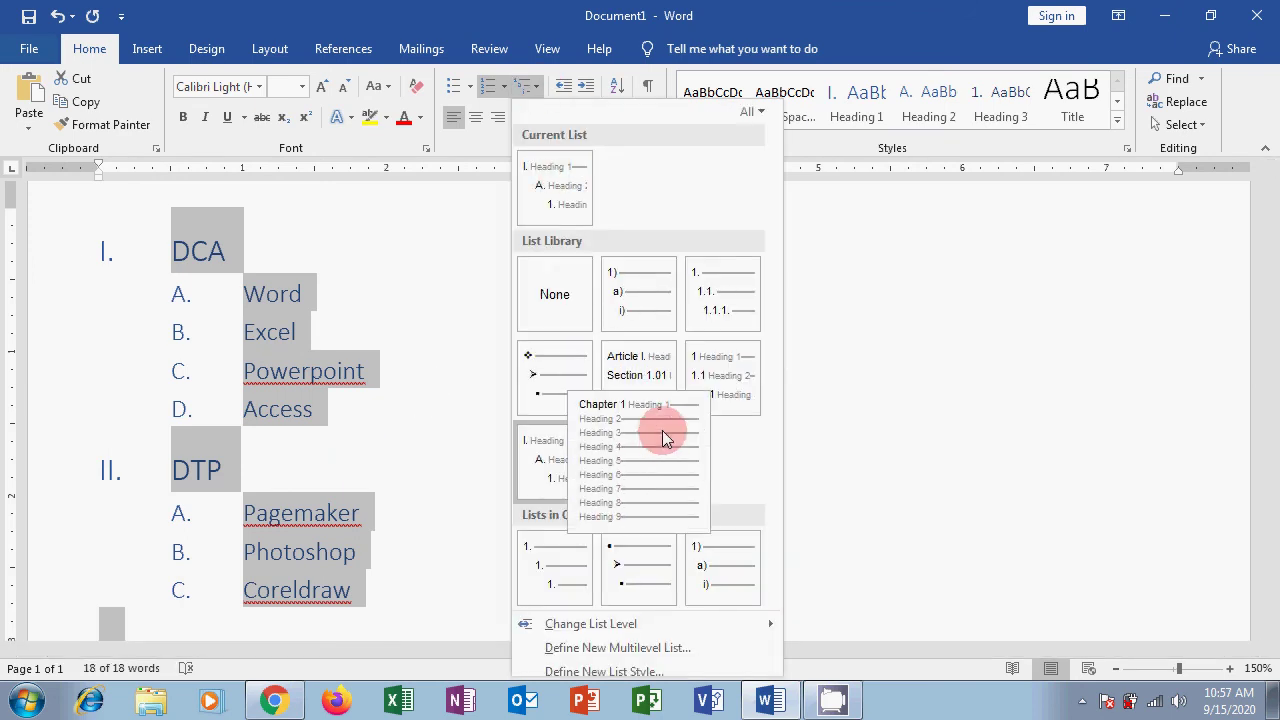
click(647, 379)
click(719, 383)
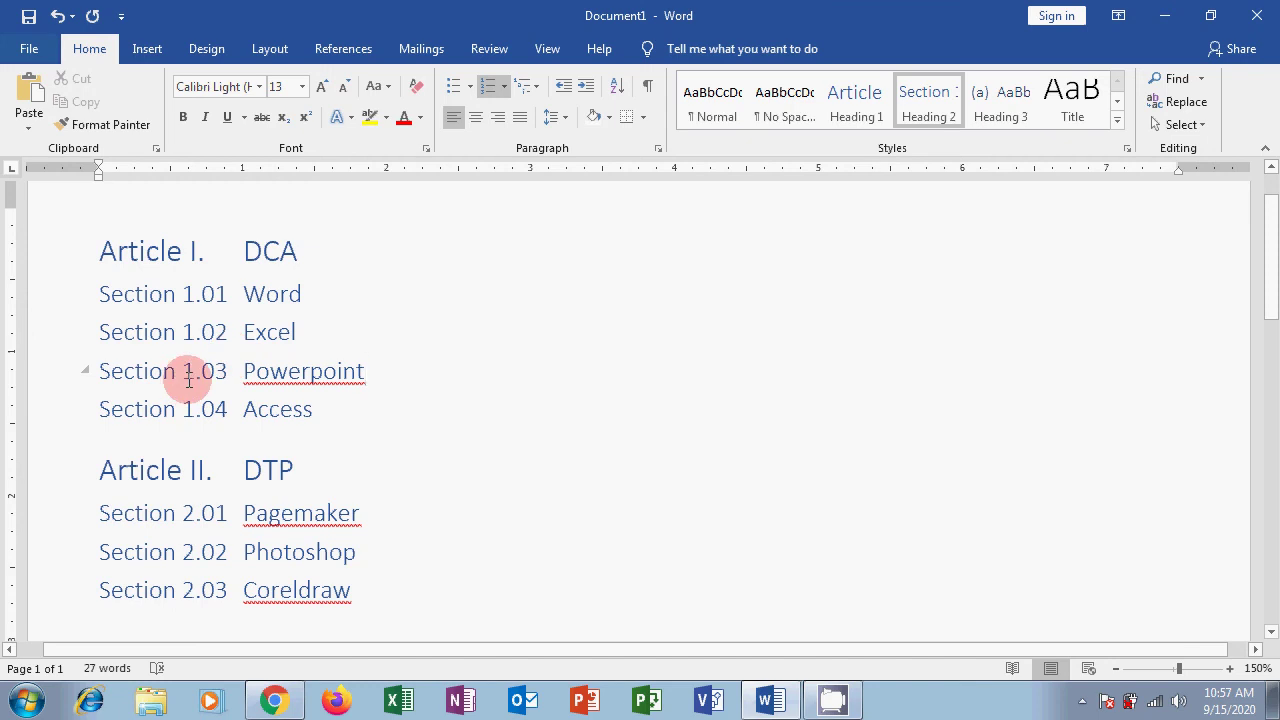
scroll(333, 450, down, 1)
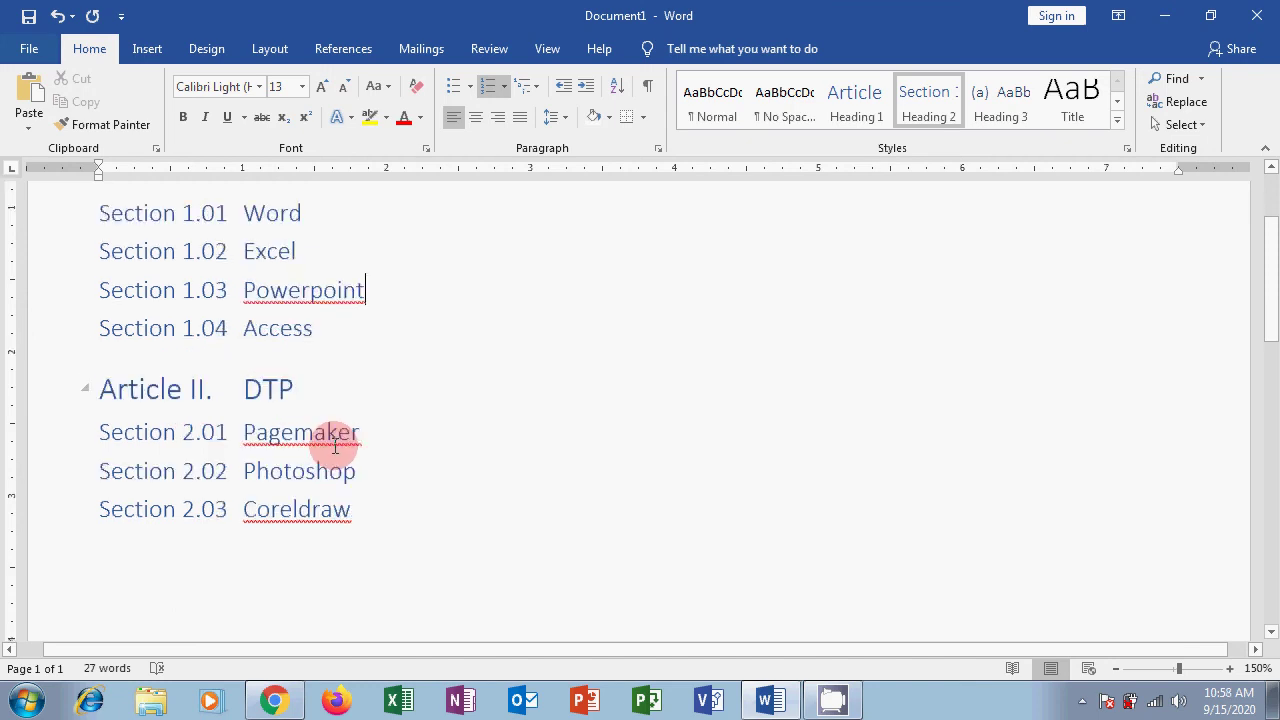
scroll(335, 445, up, 1)
scroll(351, 437, up, 1)
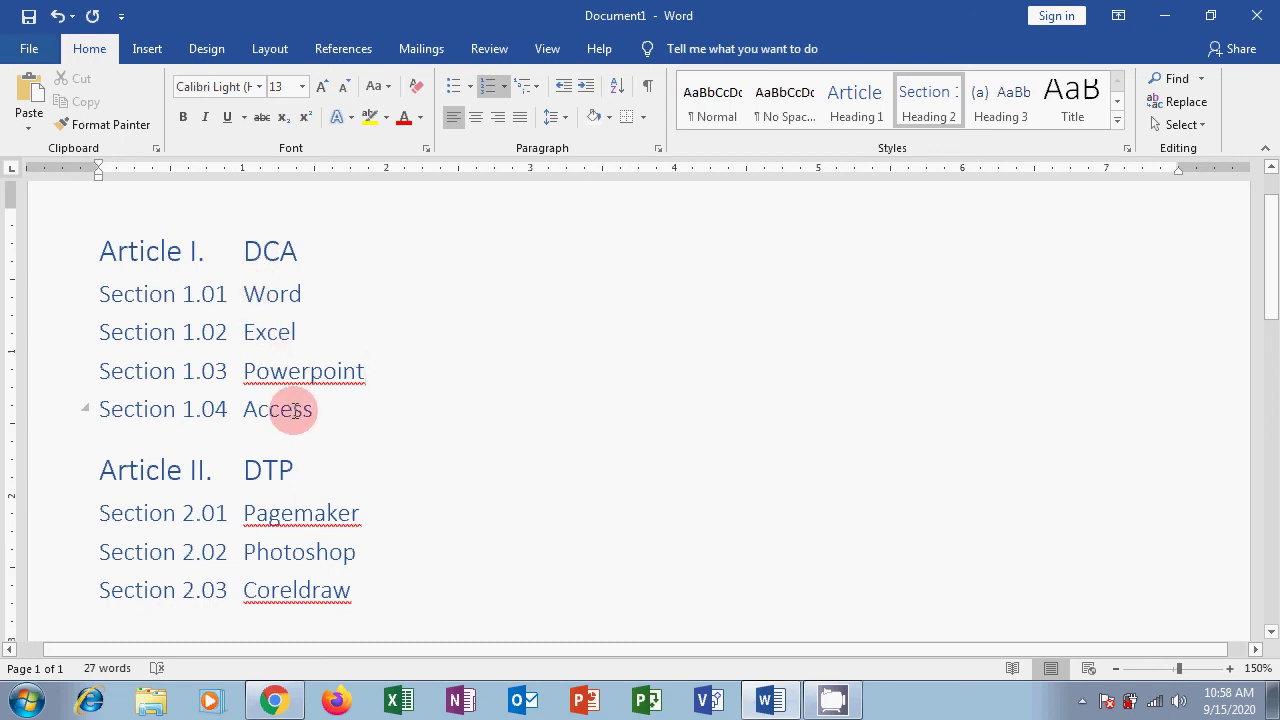
scroll(315, 340, up, 1)
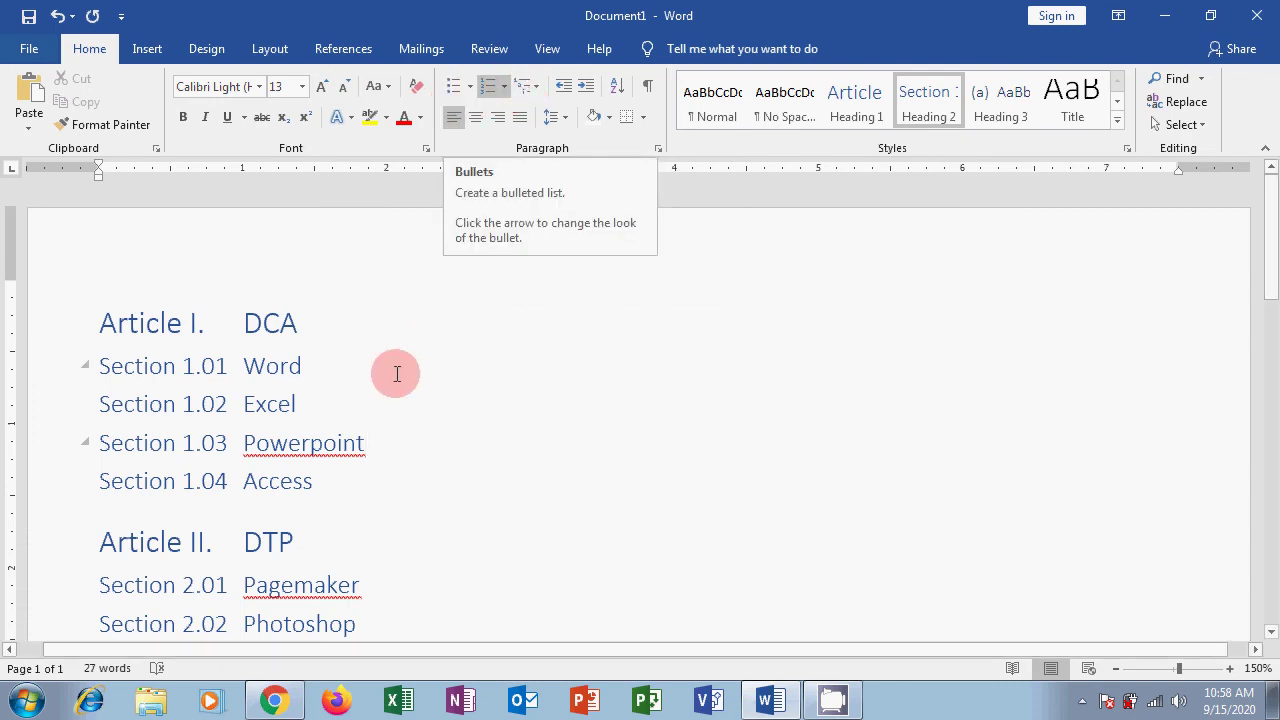
scroll(394, 368, down, 3)
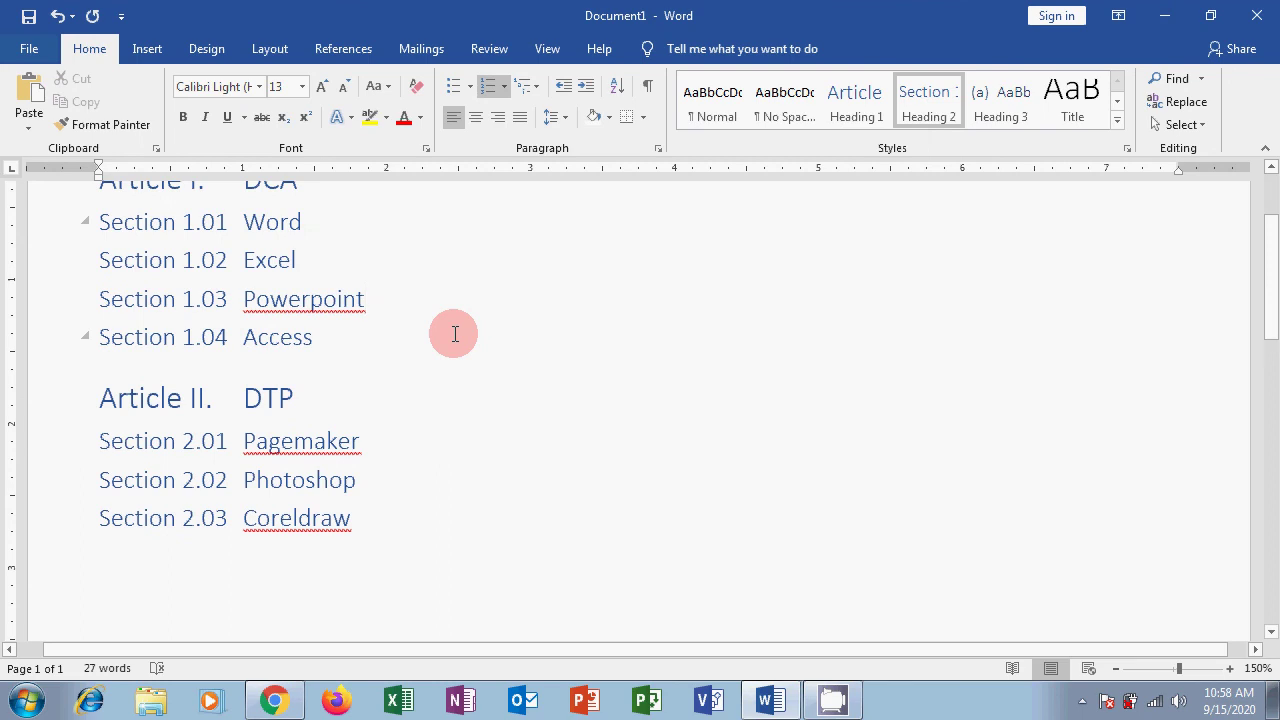